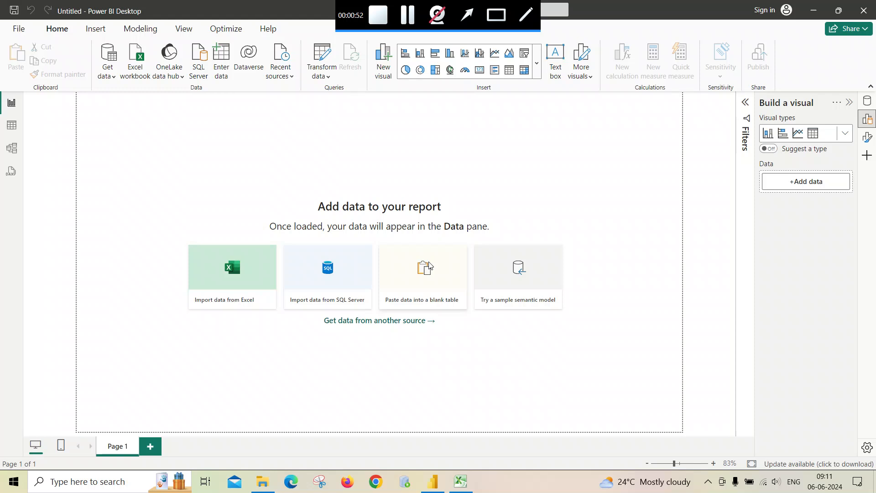
Step: Review the ID, Joining Date and City column headers in the Column From Examples workbook
left_click(450, 487)
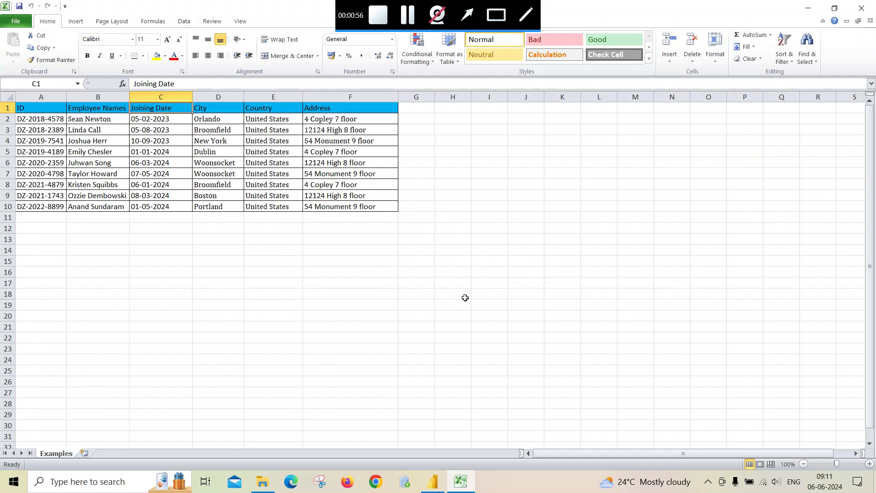
key("Left")
key("Left")
key("Right")
key("Right")
key("Right")
key("Right")
key("Right")
key("Left")
key("Left")
key("Left")
key("Left")
key("Left")
key("Right")
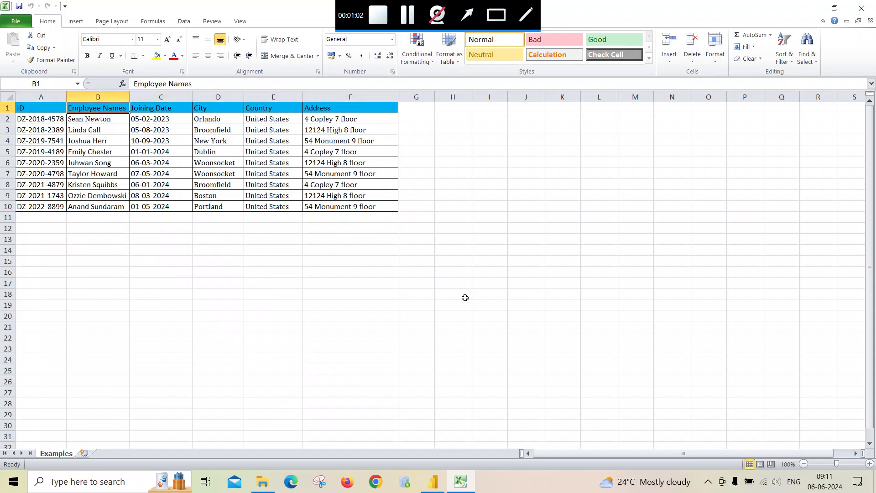
key("Left")
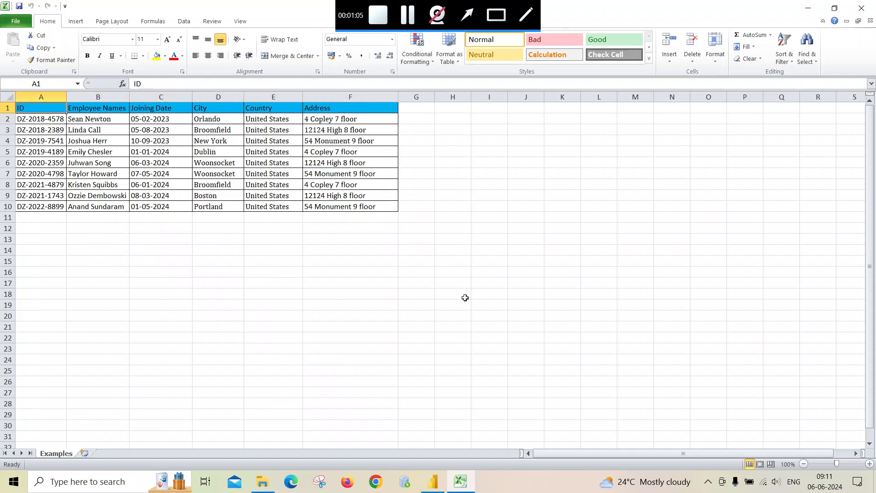
key("Right")
key("Right")
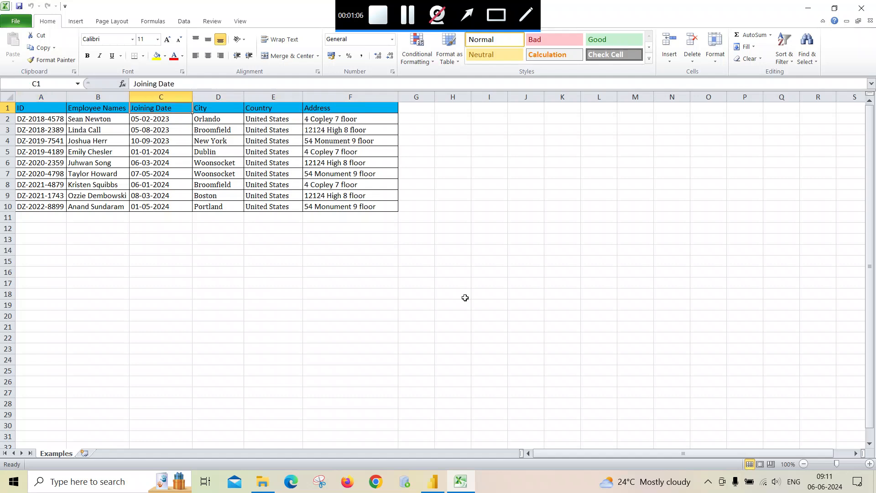
key("Right")
key("Right")
key("Right")
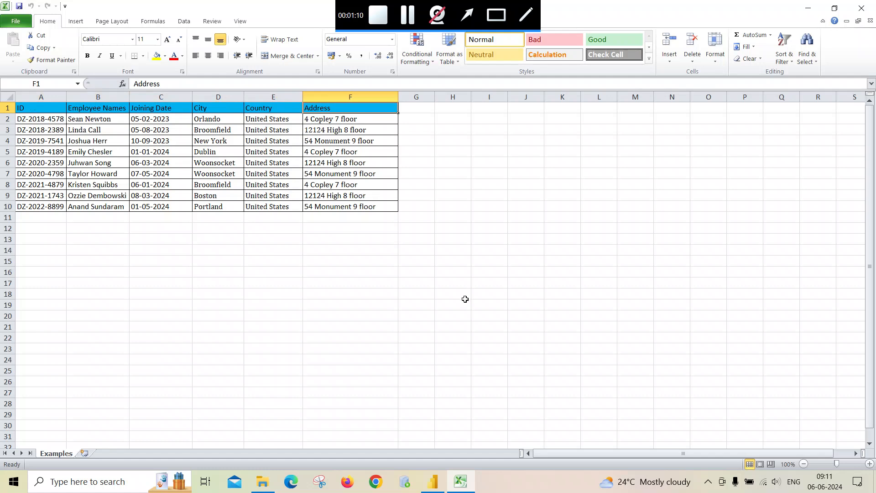
Step: Import the Examples sheet from Column From Examples.xlsx into the Power Query Editor
left_click(437, 475)
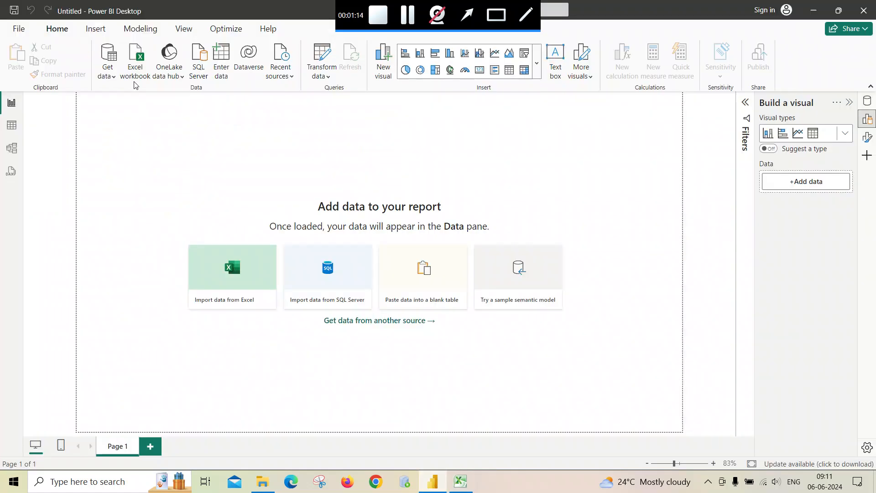
left_click(108, 73)
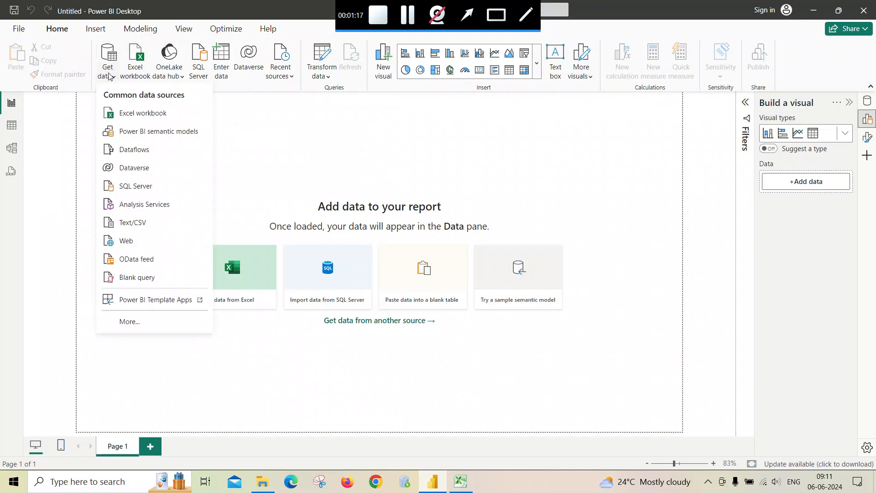
left_click(126, 118)
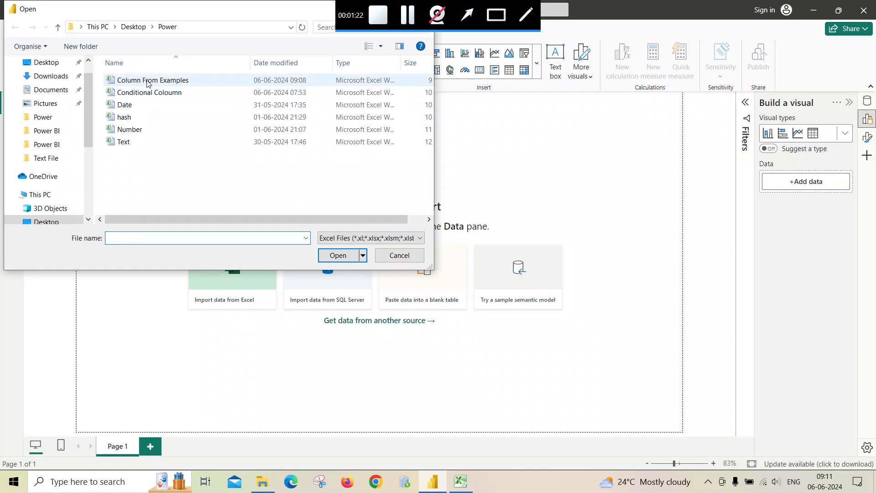
double_click(148, 82)
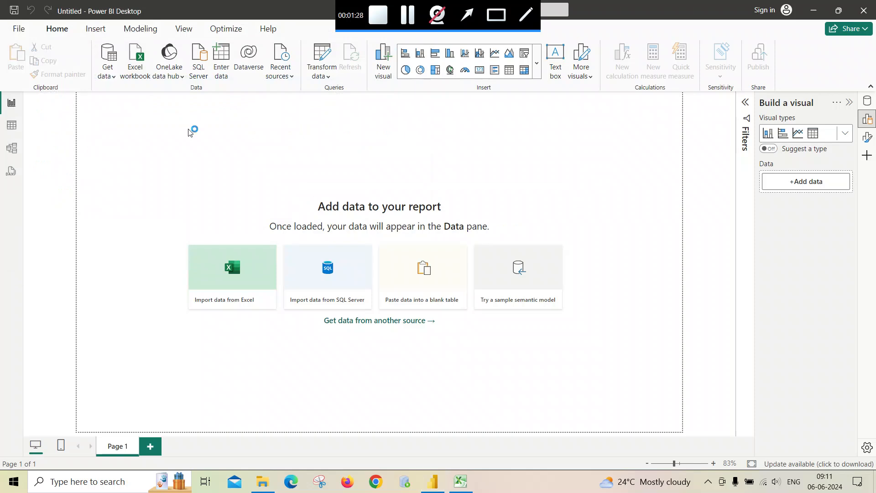
left_click(222, 132)
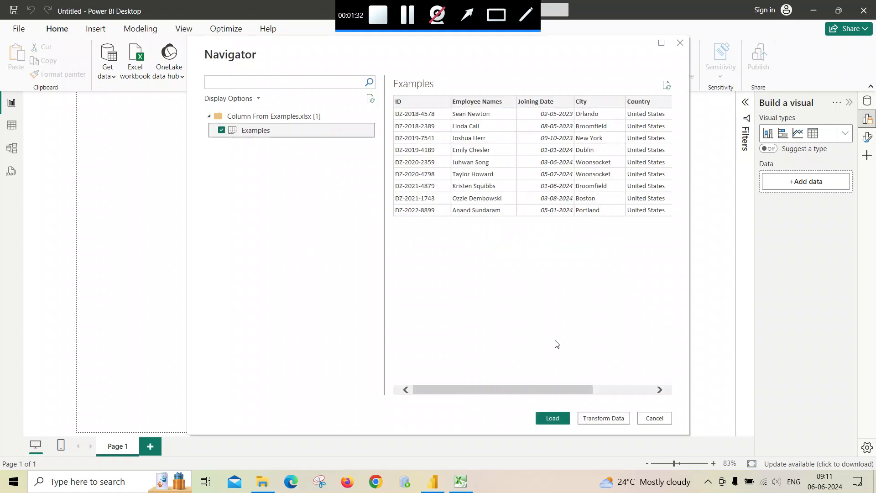
left_click(601, 419)
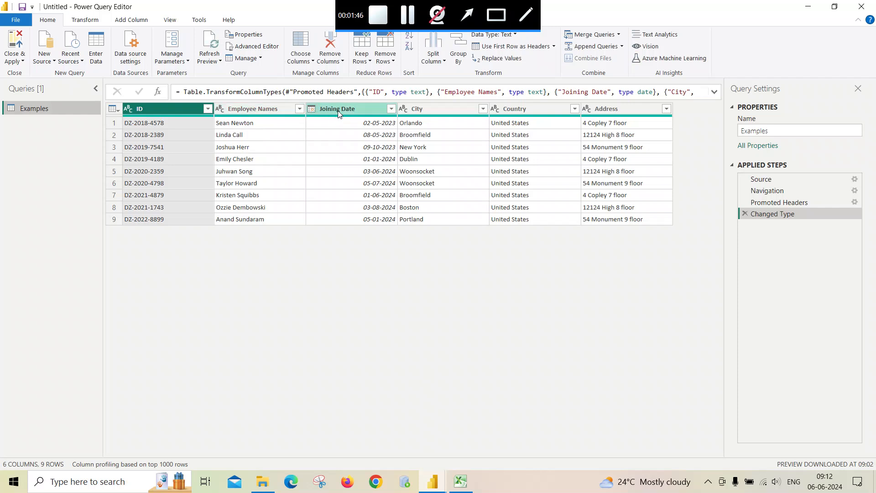
Step: Remove the Joining Date, City, Country and Address columns together
left_click(355, 108)
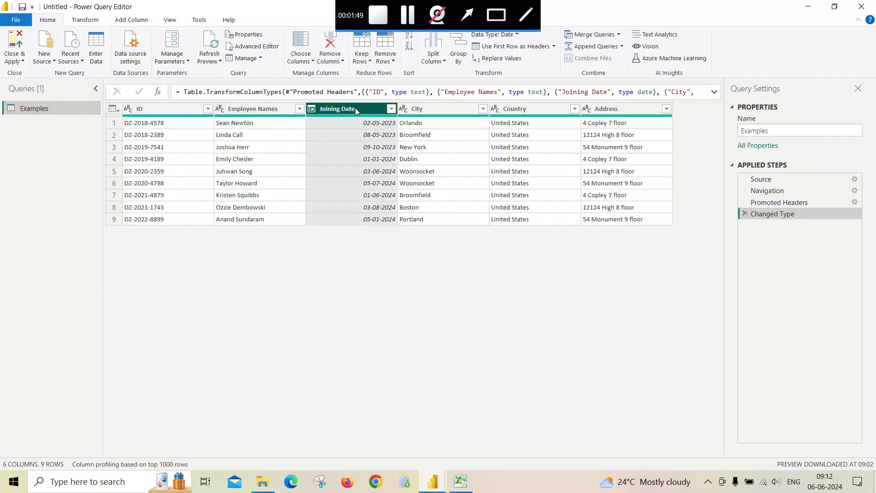
left_click(416, 110, "ctrl")
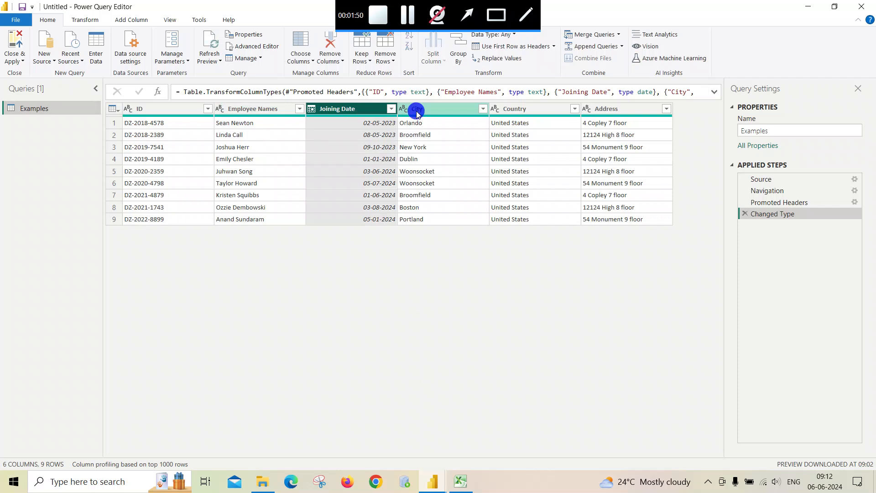
left_click(520, 110, "ctrl")
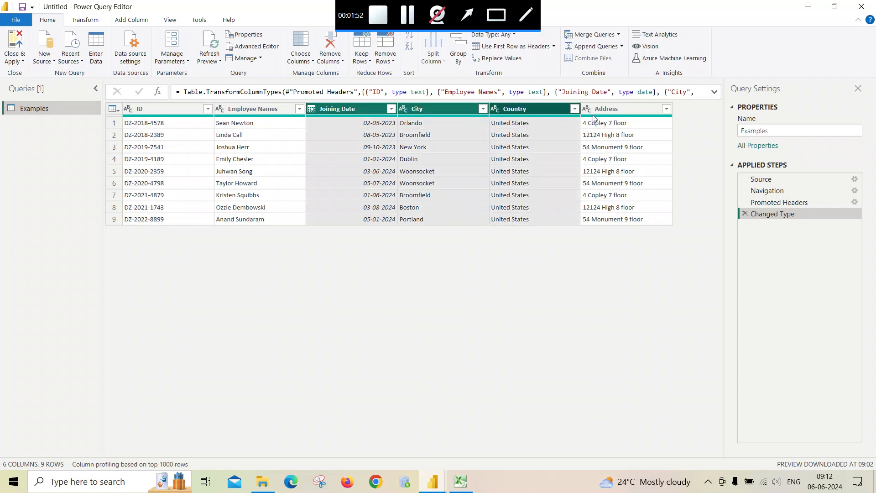
left_click(597, 113, "ctrl")
right_click(522, 108)
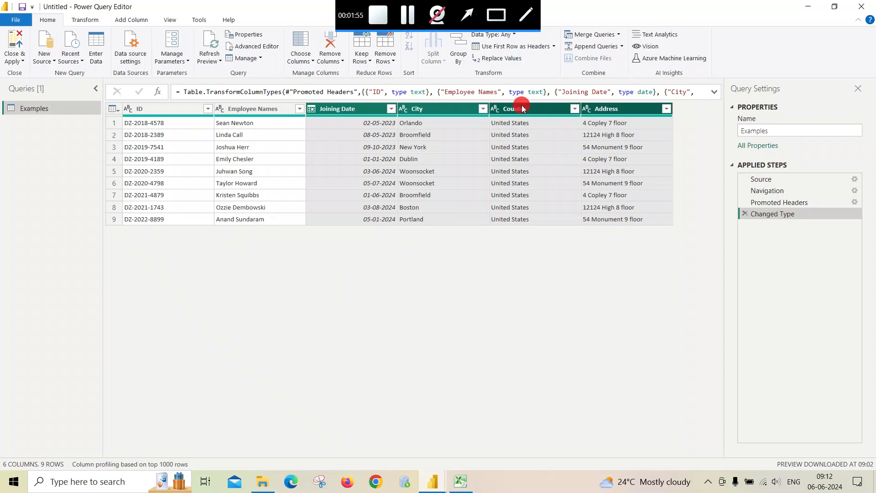
left_click(535, 126)
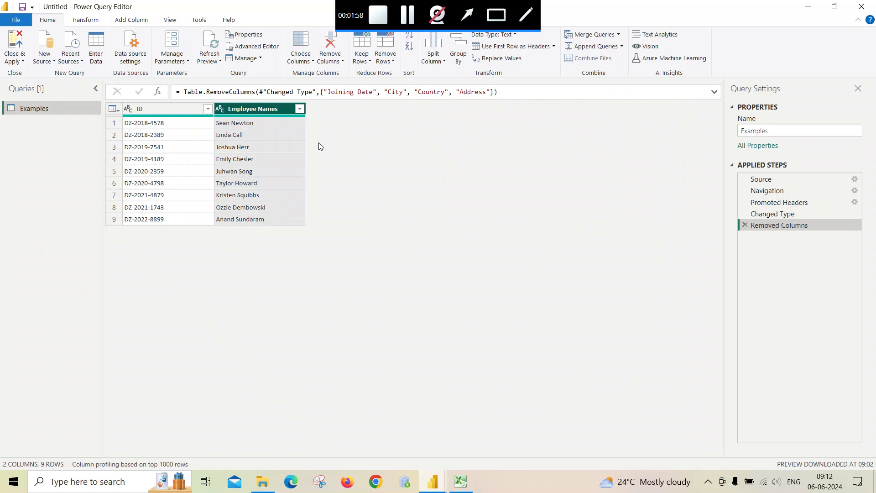
Step: Select the Employee Names column and bring up the Add Column tools
left_click(178, 106)
left_click(238, 112)
left_click(183, 111)
left_click(231, 112)
left_click(131, 20)
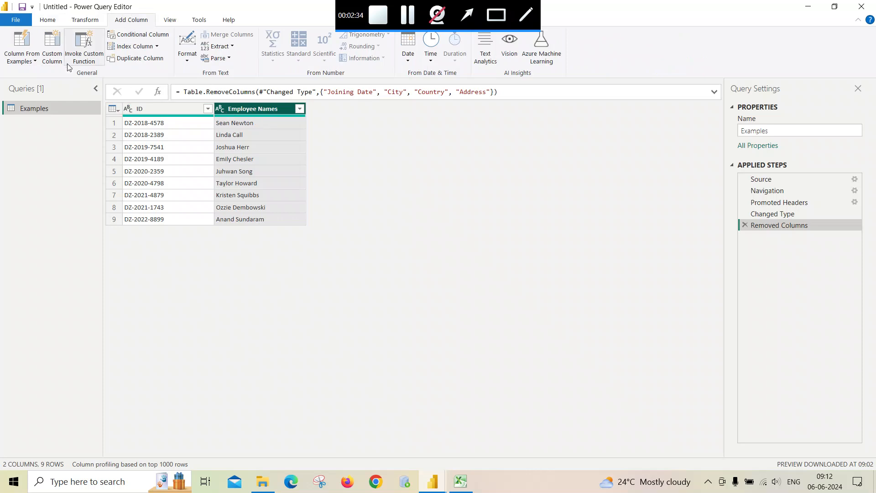
left_click(25, 44)
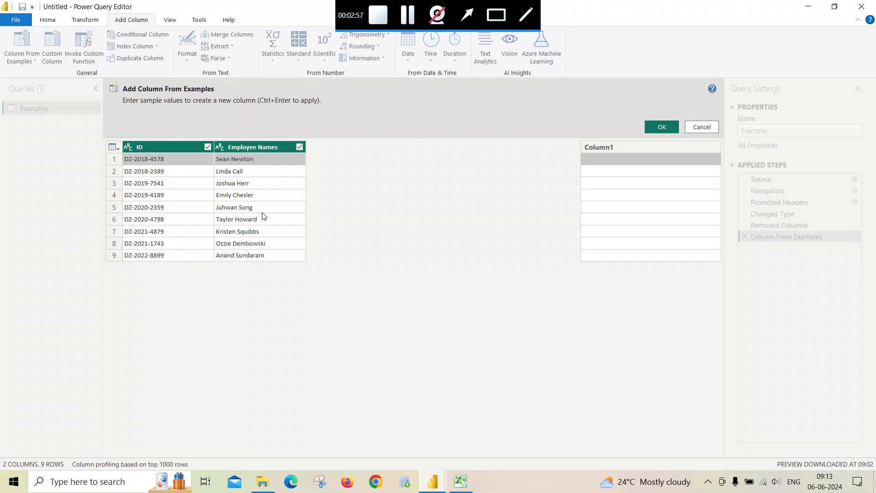
left_click(598, 162)
type("2018")
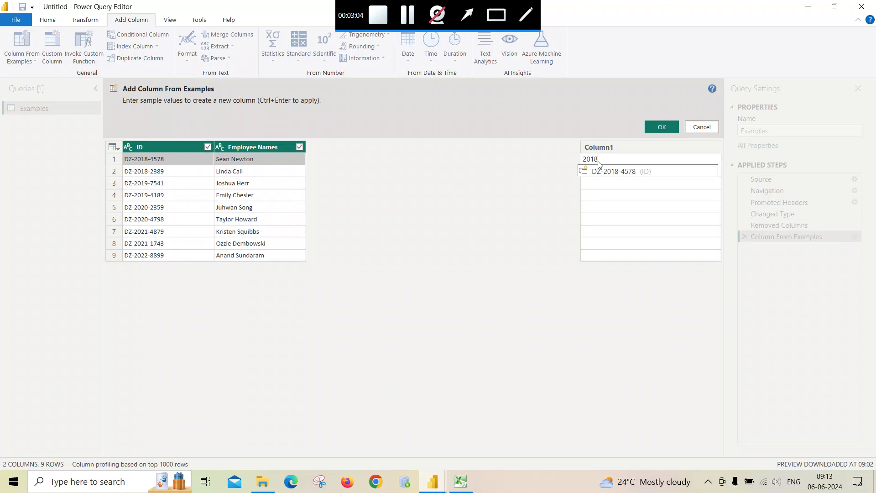
key("Return")
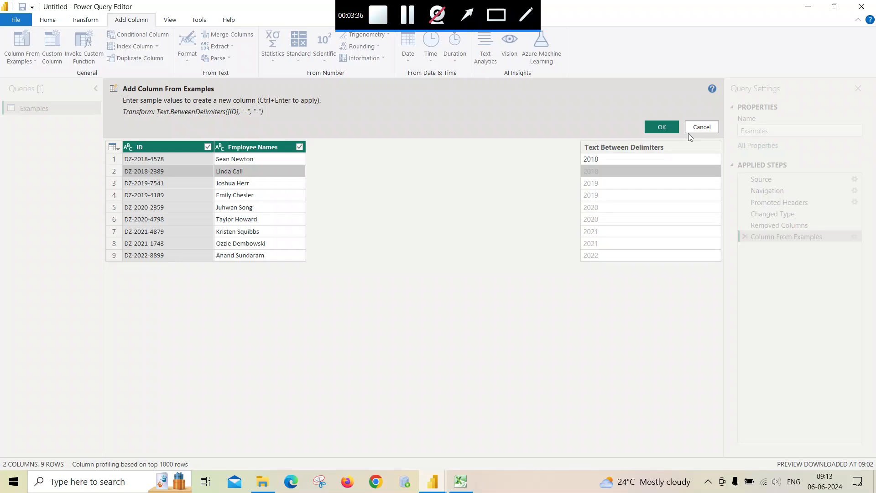
left_click(703, 127)
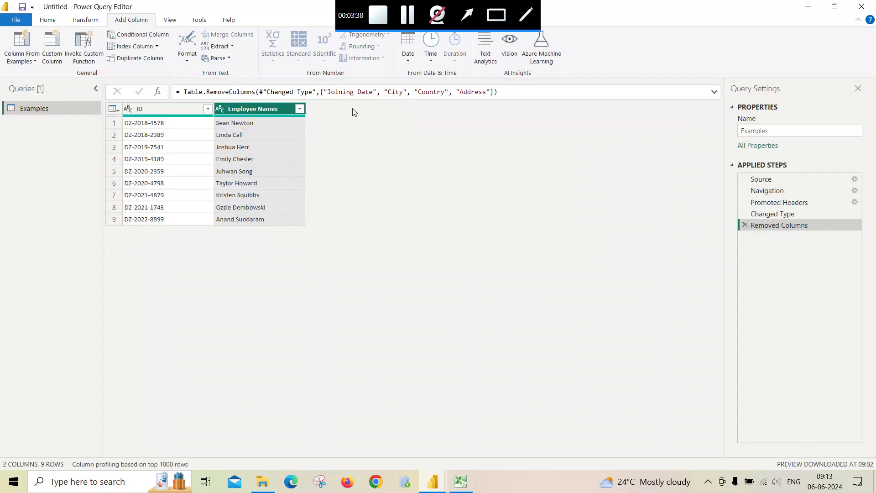
Step: Create a first-name column from Employee Names, typing the first employee's first name as the example
left_click(153, 110, "ctrl")
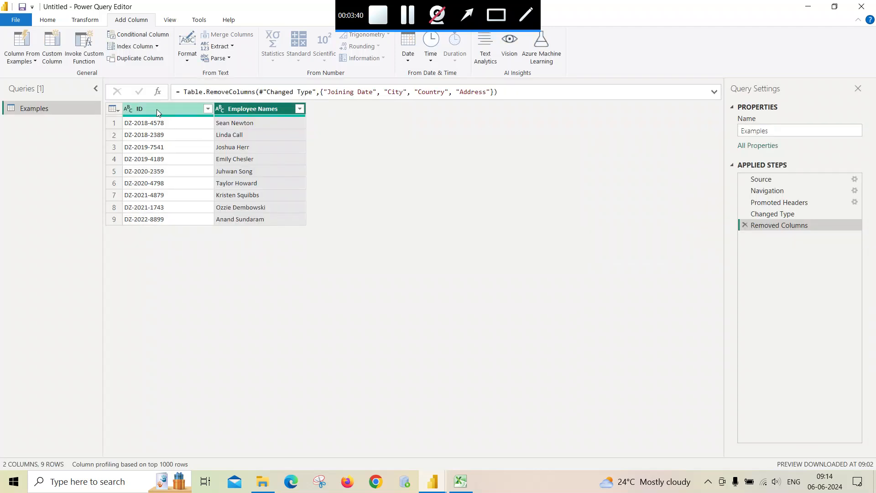
left_click(258, 109)
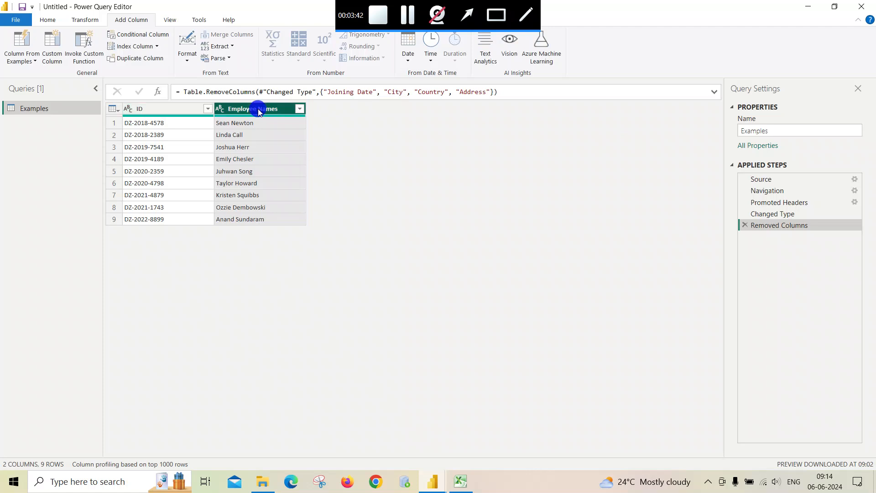
left_click(20, 40)
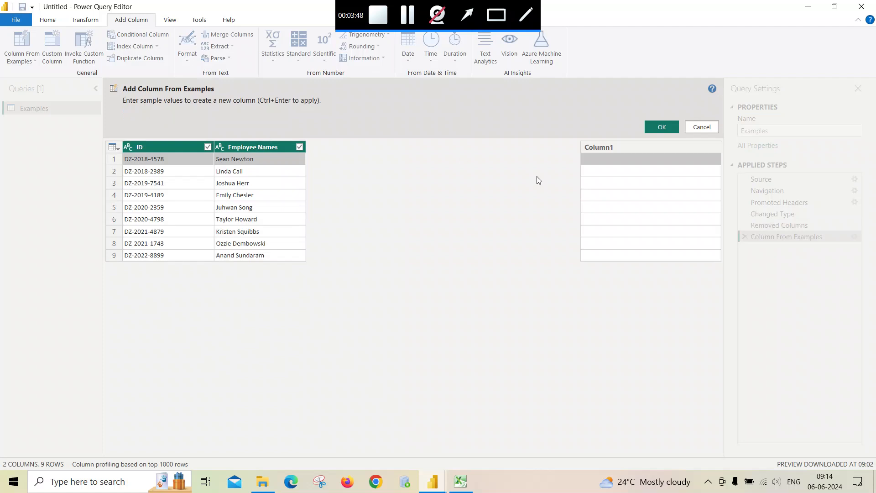
left_click(598, 156)
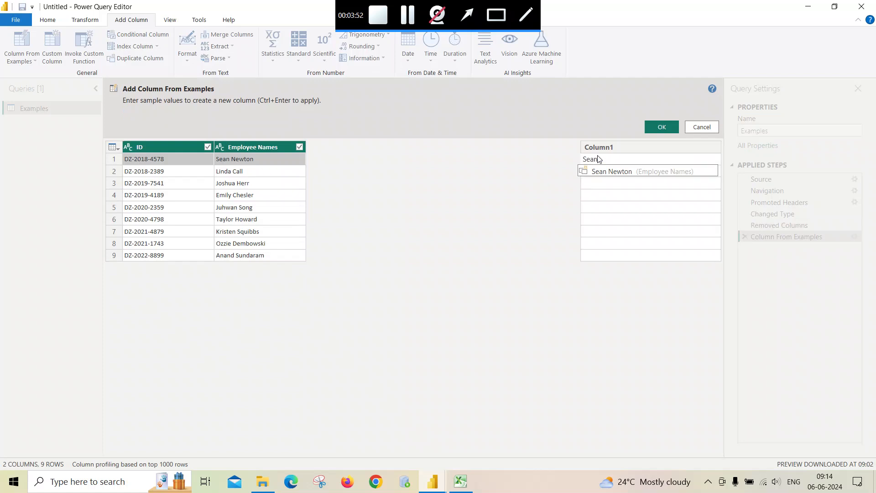
key("Return")
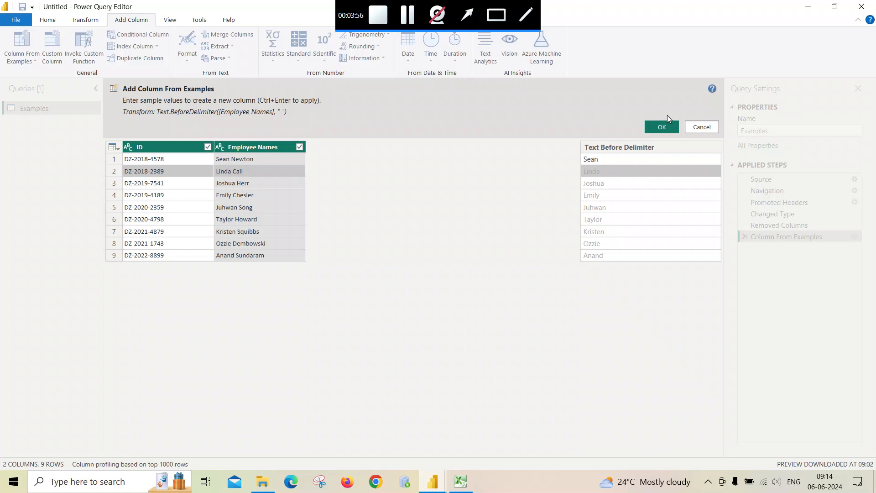
left_click(658, 129)
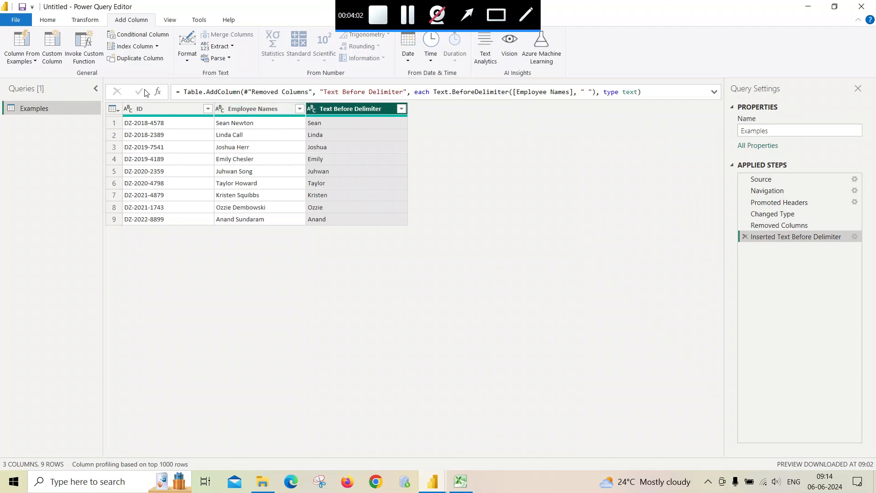
Step: Create a surname column from Employee Names, typing the first employee's surname as the example
left_click(236, 109)
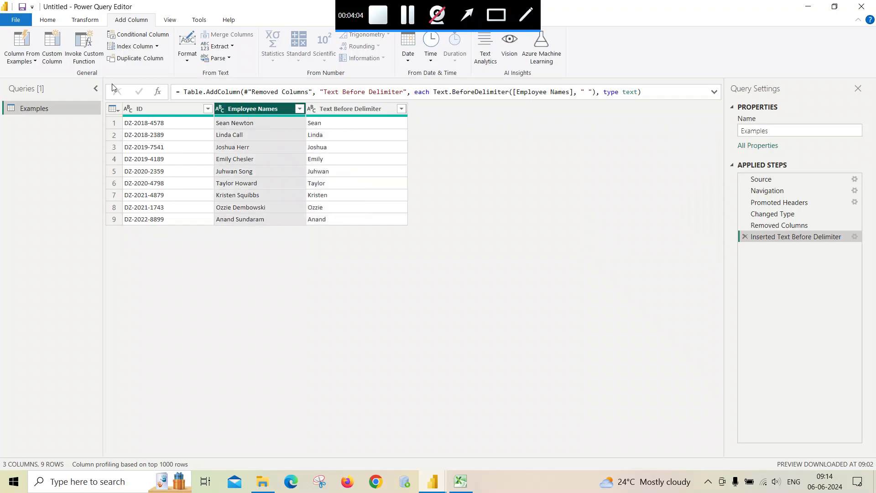
left_click(24, 43)
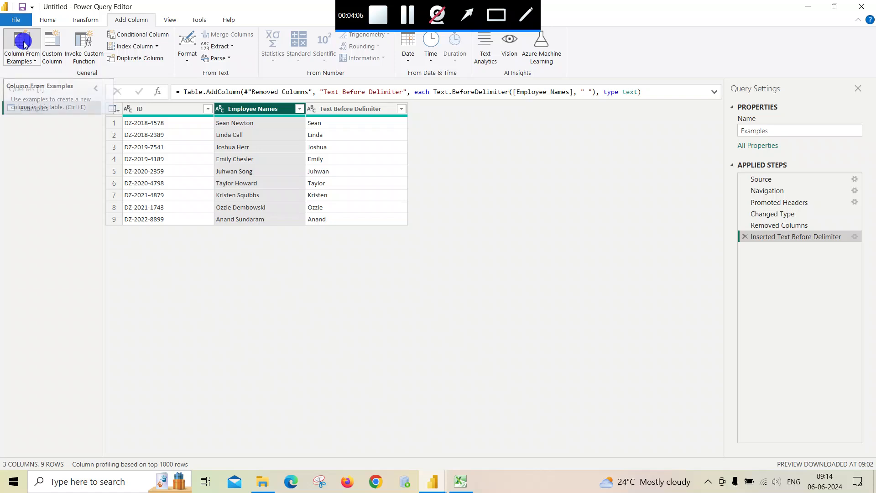
left_click(591, 162)
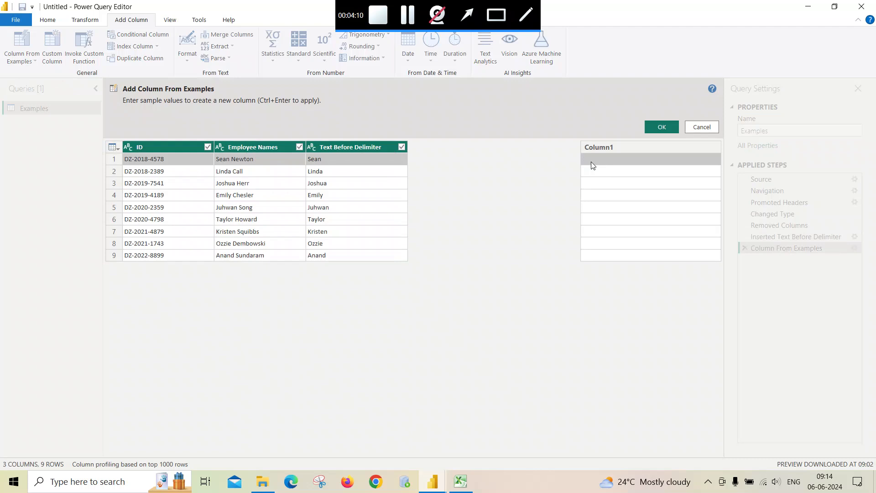
key("Return")
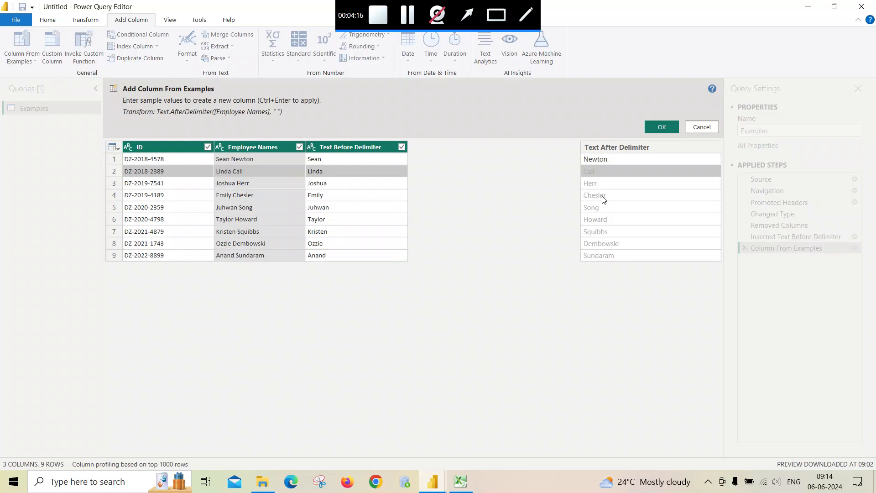
left_click(667, 125)
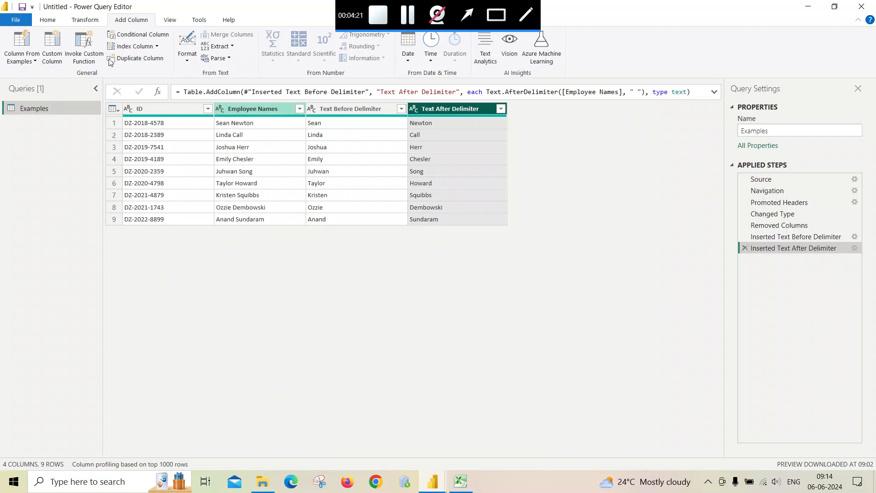
left_click(25, 47)
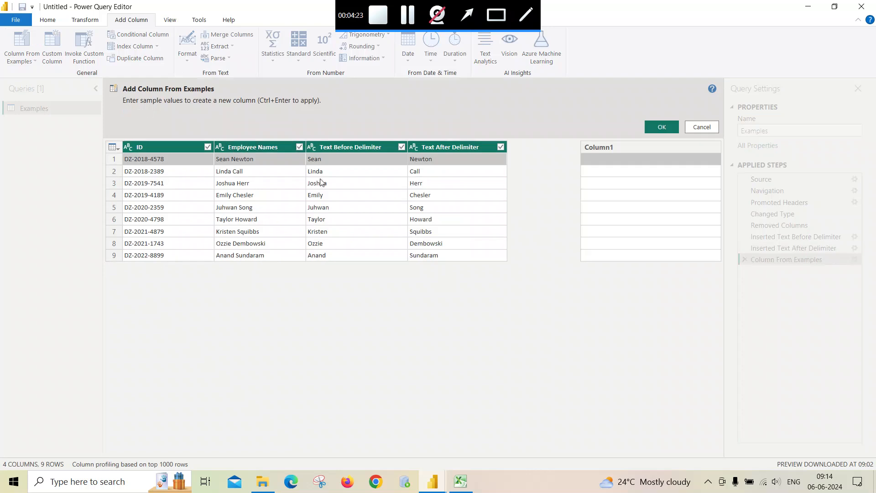
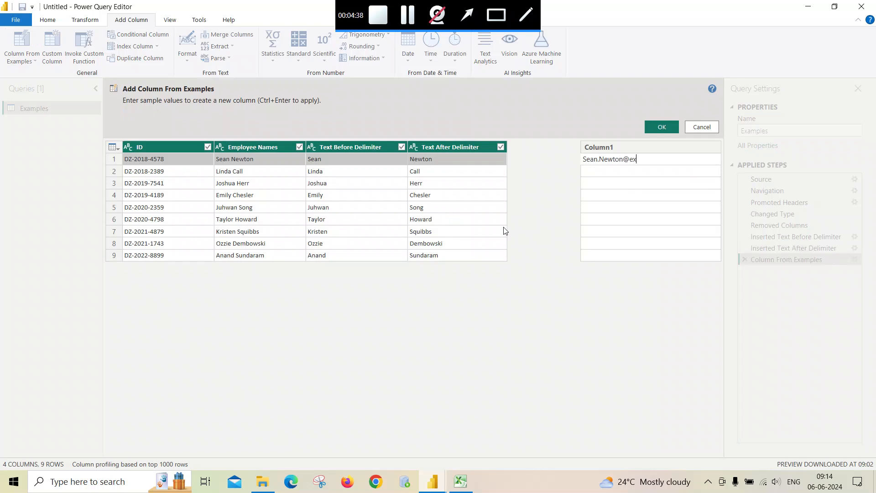
key("Return")
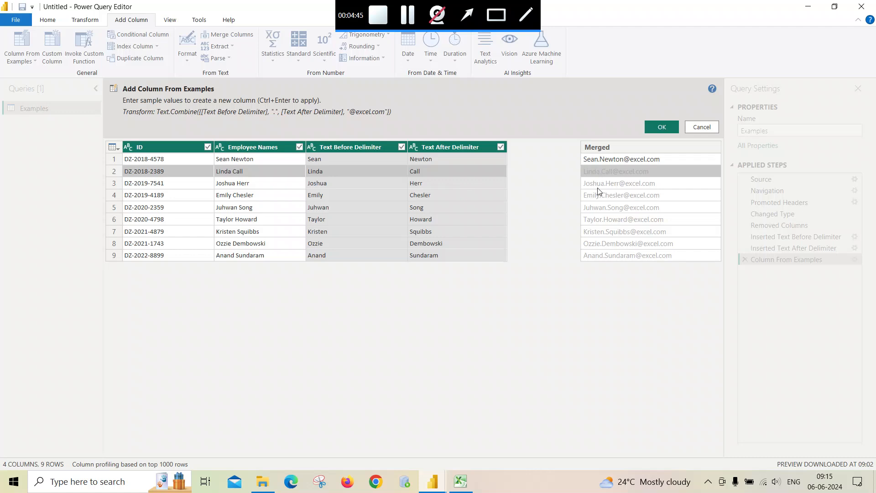
left_click(664, 128)
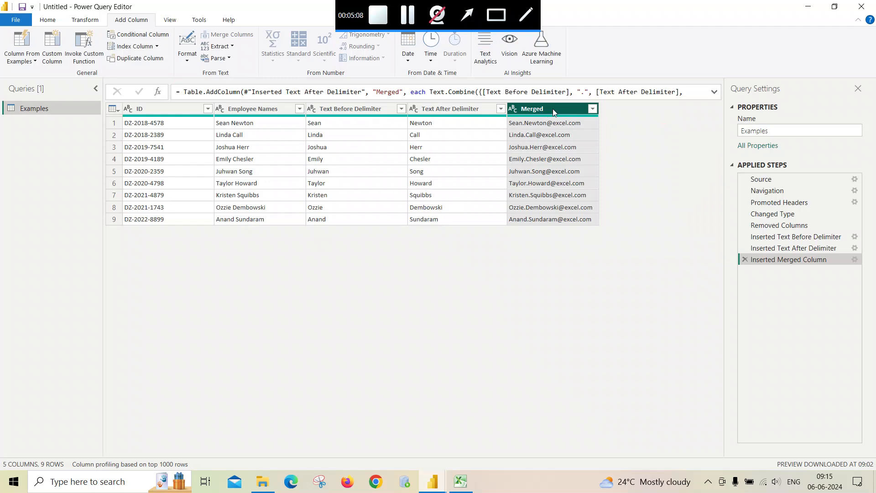
Step: Delete the Merged, surname and first-name steps, then start a new example column from Employee Names
left_click(744, 259)
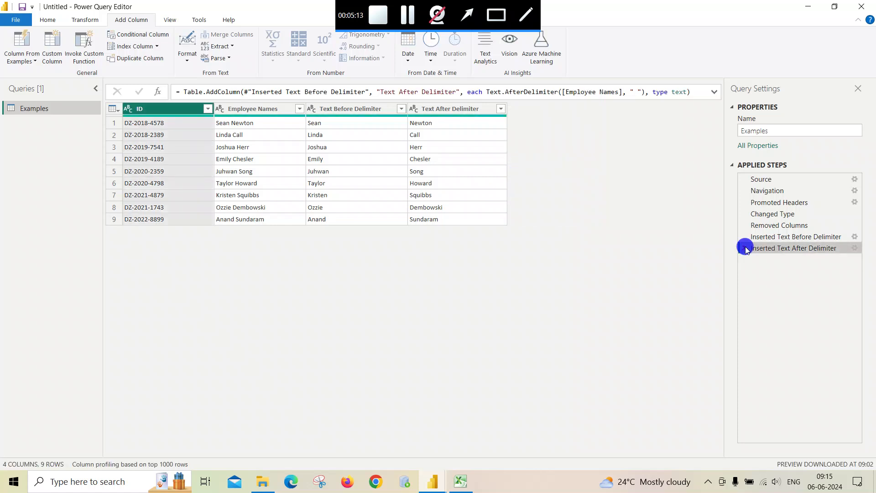
left_click(745, 248)
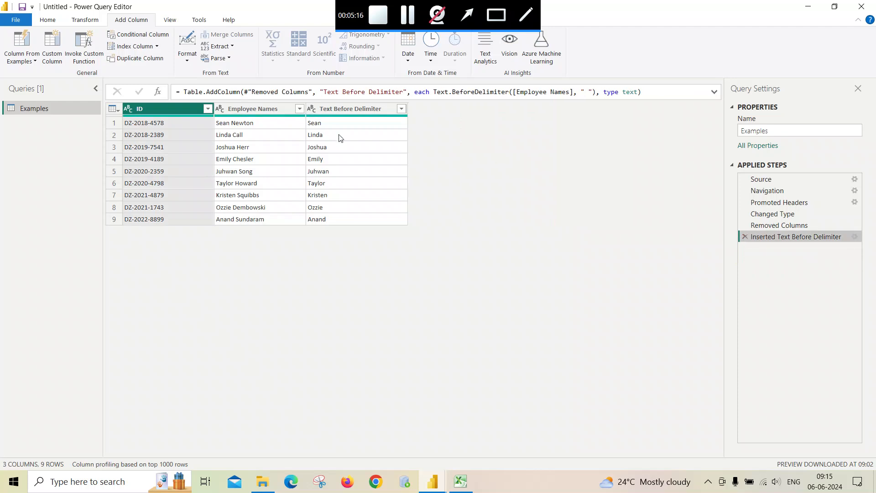
left_click(745, 237)
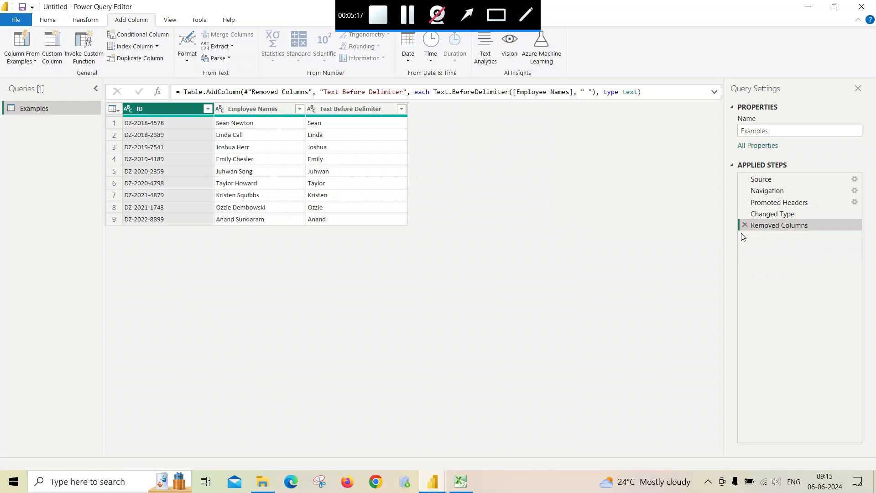
left_click(276, 109)
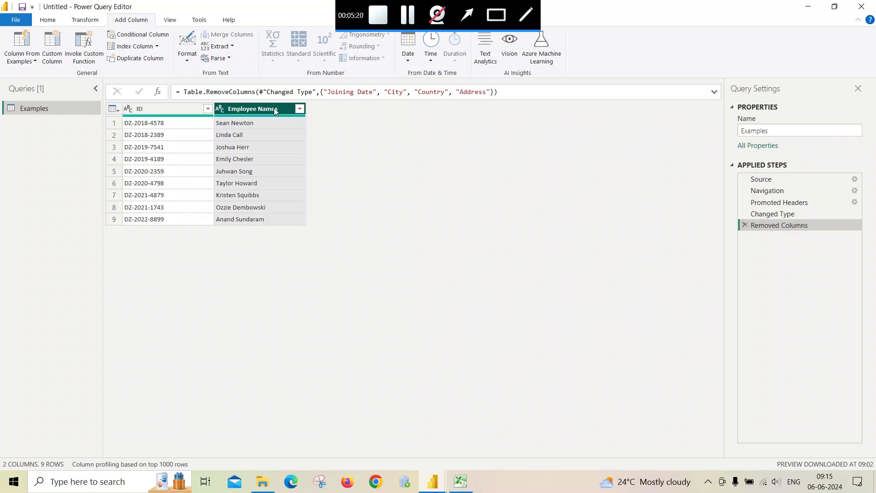
left_click(26, 41)
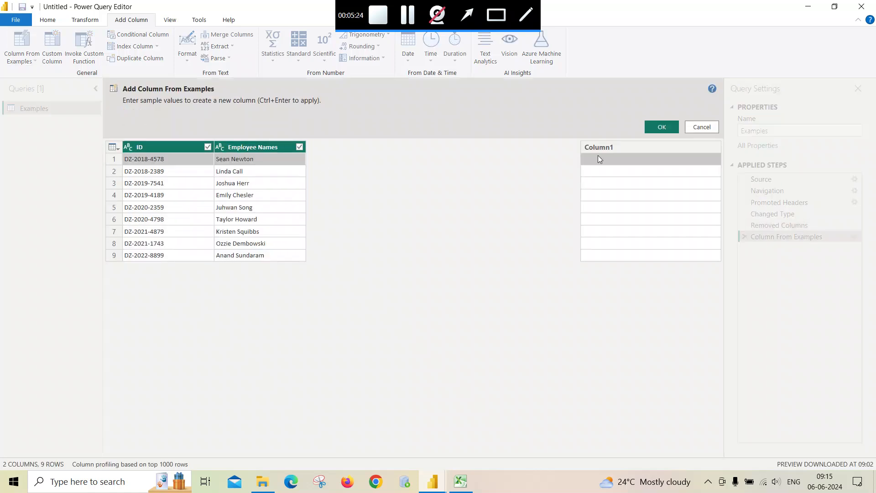
Step: Add an uppercase first-name column using the first employee's first name in capitals as the example
left_click(599, 158)
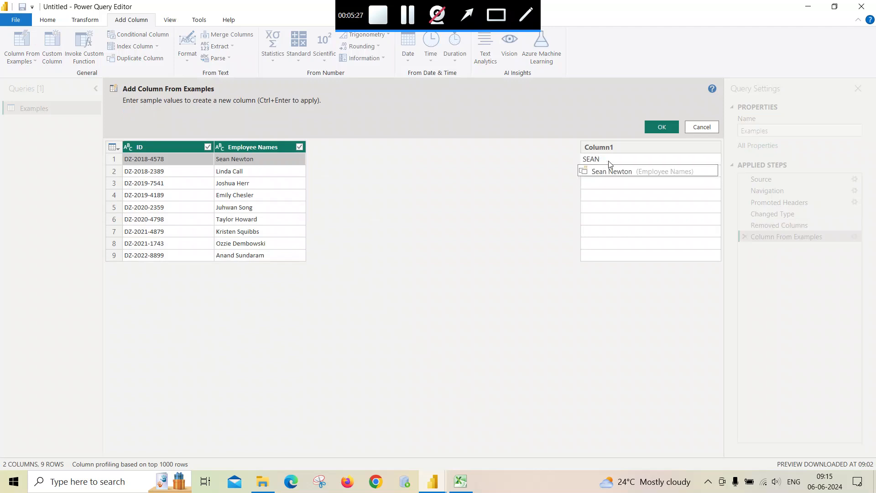
key("Return")
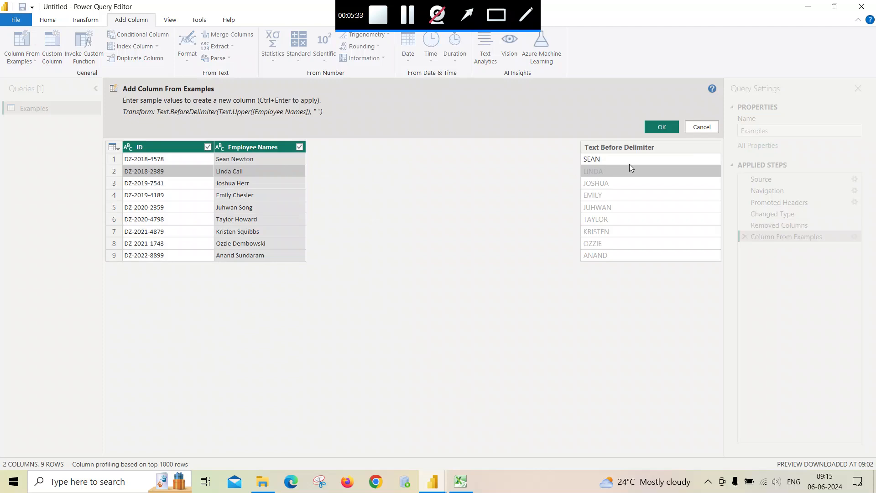
left_click(662, 127)
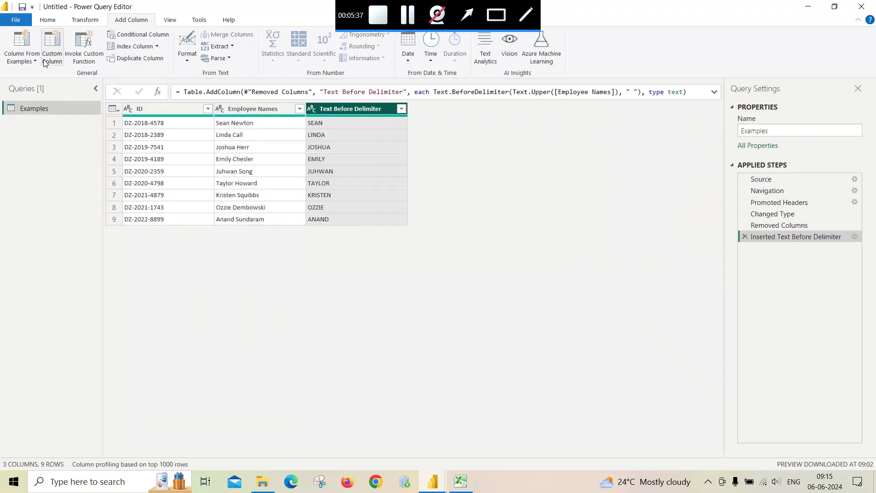
Step: Add an uppercase surname column using the first employee's surname in capitals as the example
left_click(21, 43)
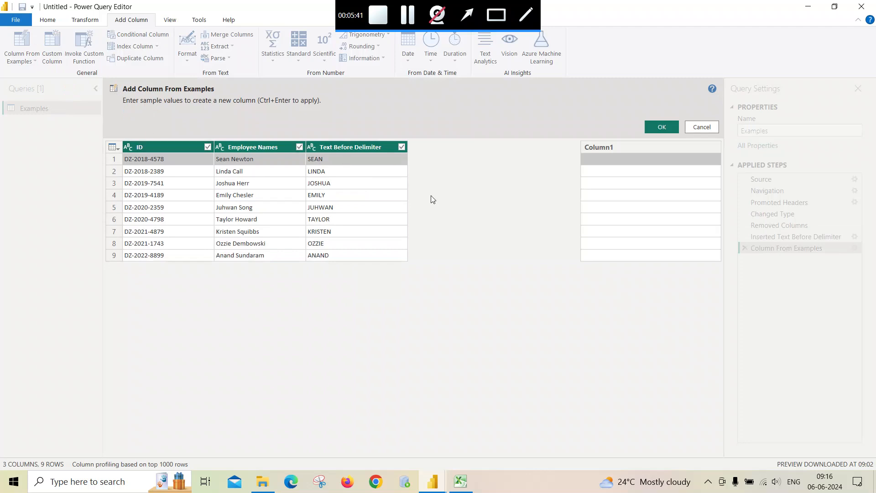
left_click(585, 159)
key("Return")
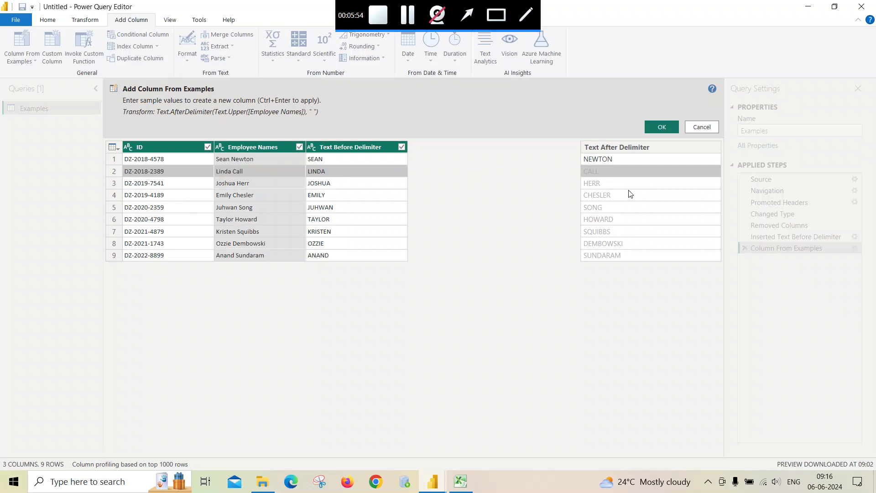
left_click(660, 128)
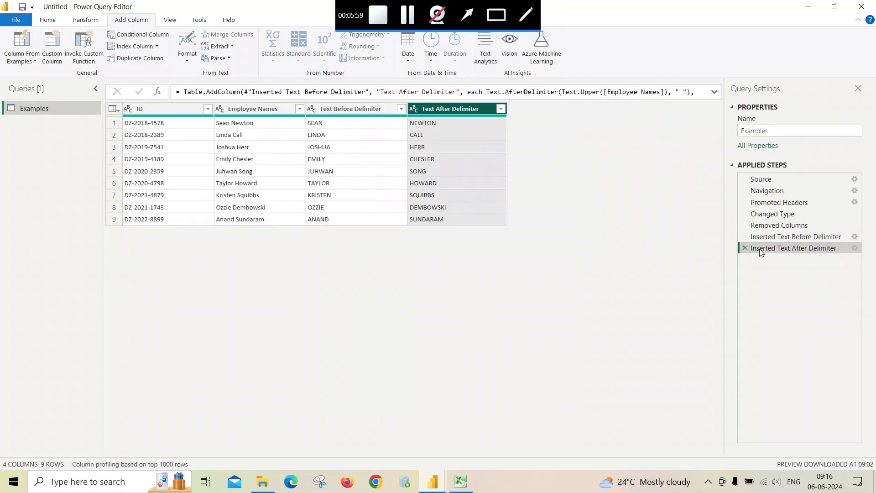
Step: Delete the uppercase name steps and the earlier column removal to restore all original columns
left_click(745, 248)
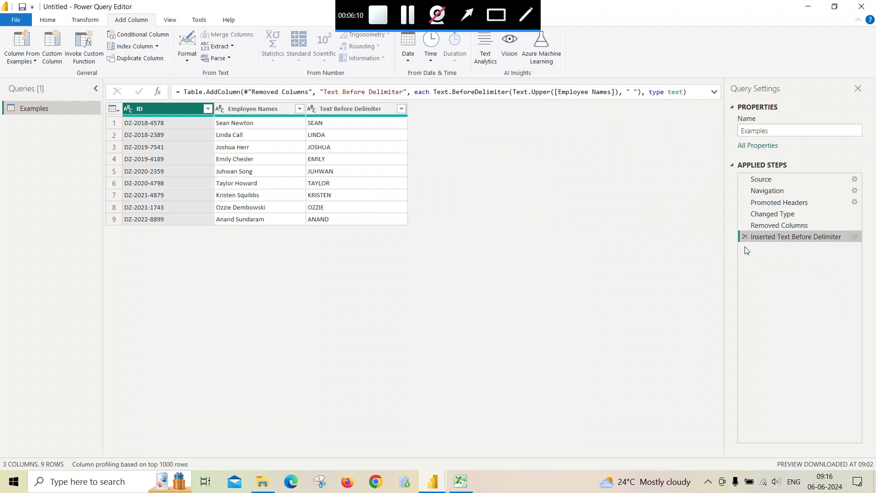
left_click(744, 236)
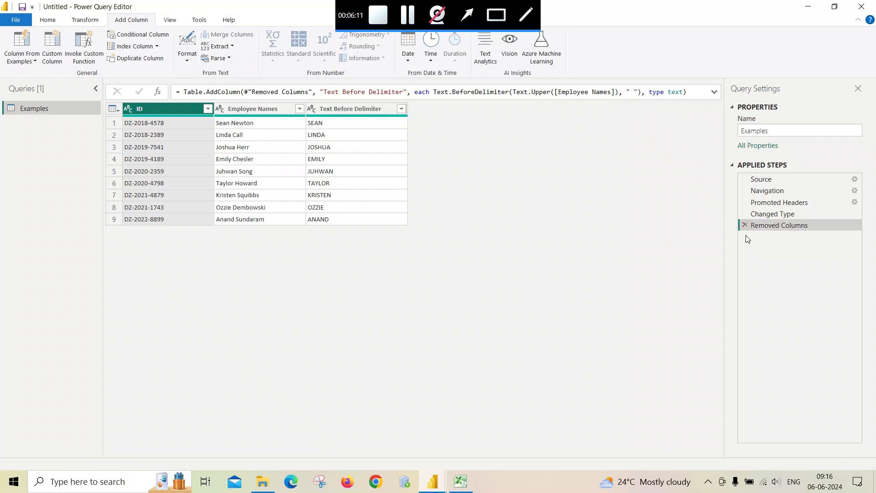
left_click(744, 222)
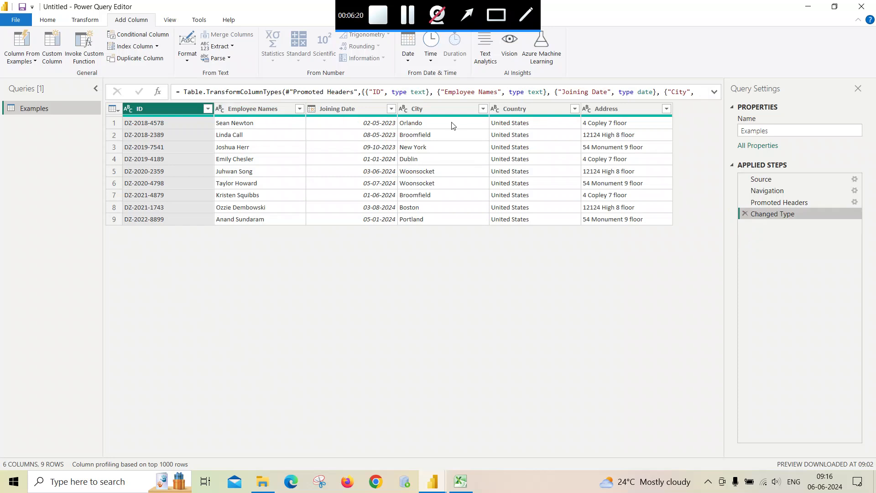
Step: Remove the ID and Employee Names columns, keeping Joining Date, City, Country and Address
left_click(223, 111)
left_click(175, 101)
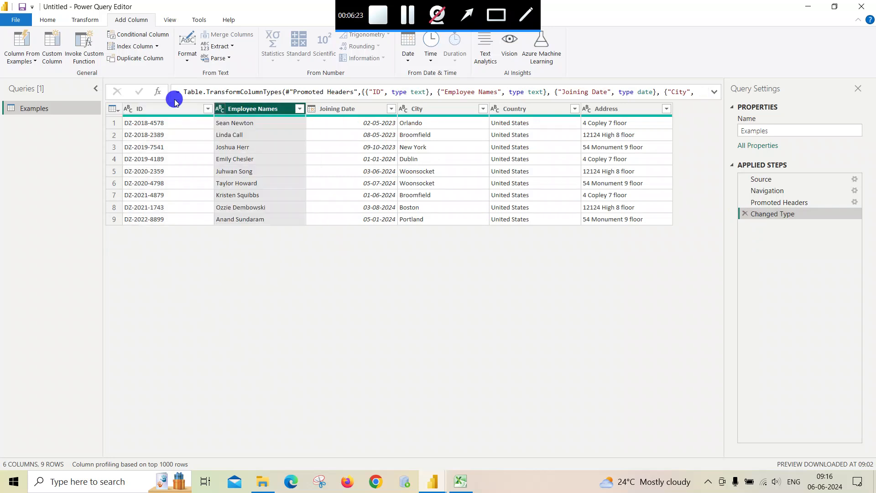
left_click(173, 109)
left_click(240, 109, "ctrl")
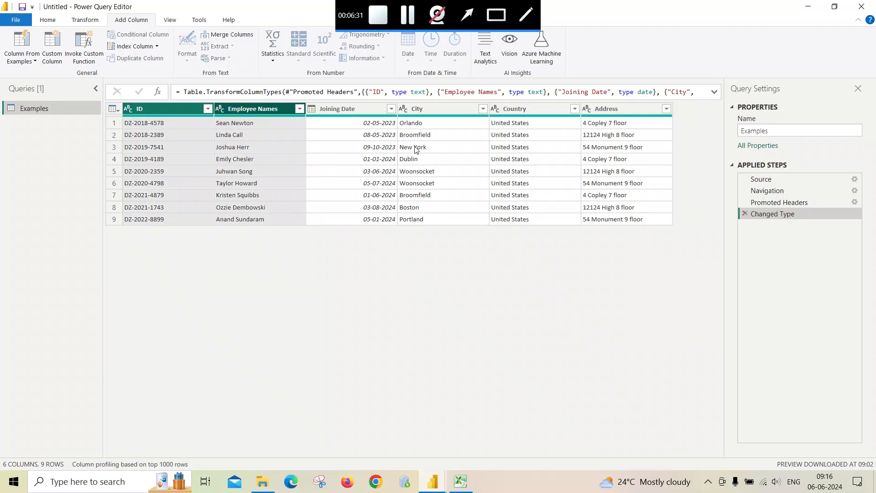
right_click(268, 112)
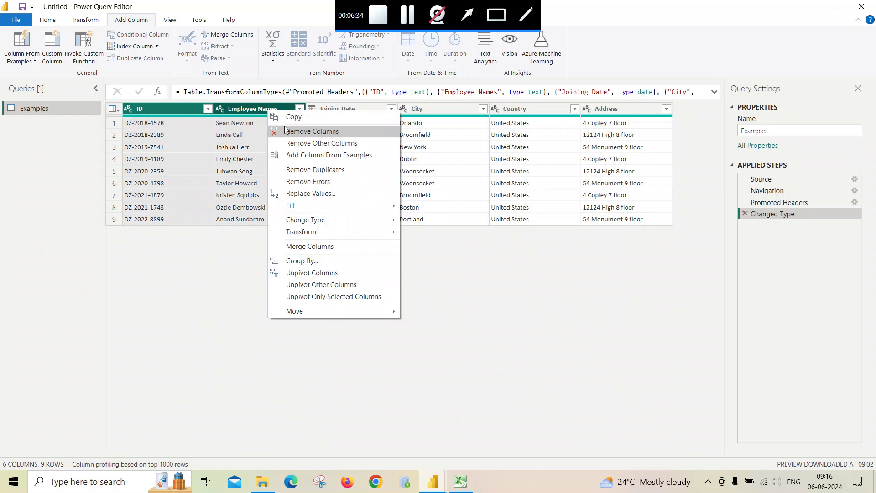
left_click(284, 131)
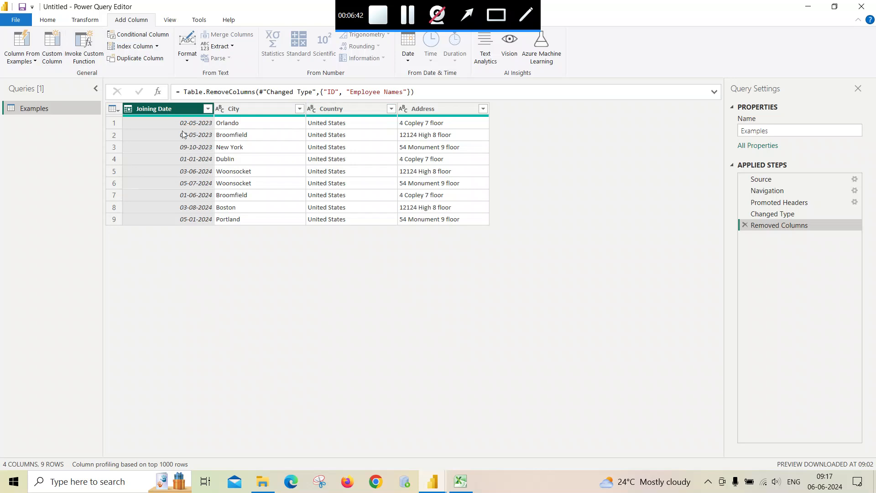
left_click(28, 43)
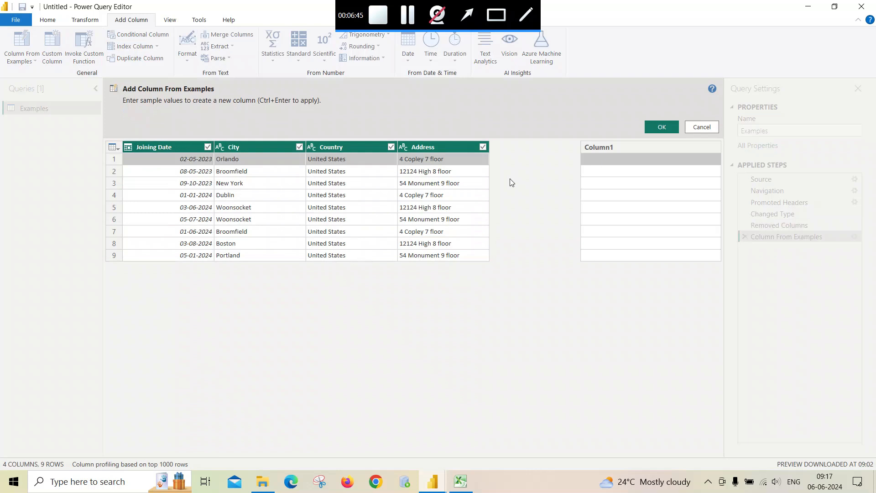
Step: Add a Year column from Joining Date using 2023 as the example value
type("2023")
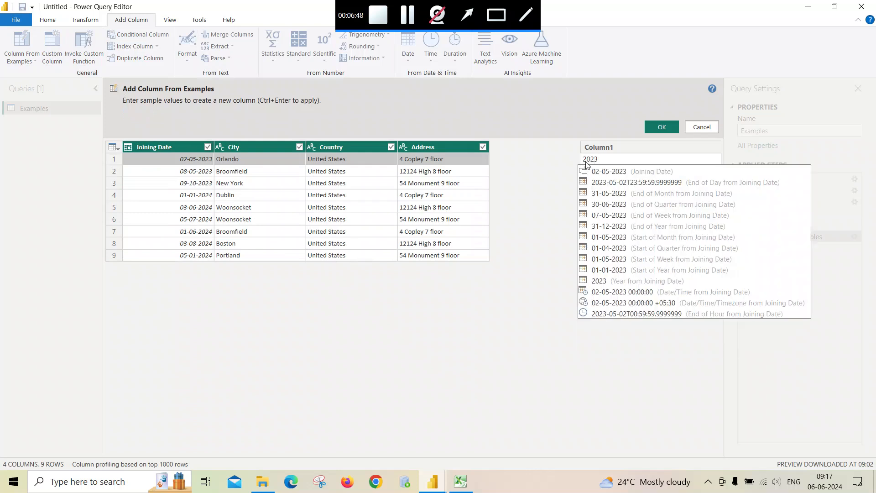
key("Return")
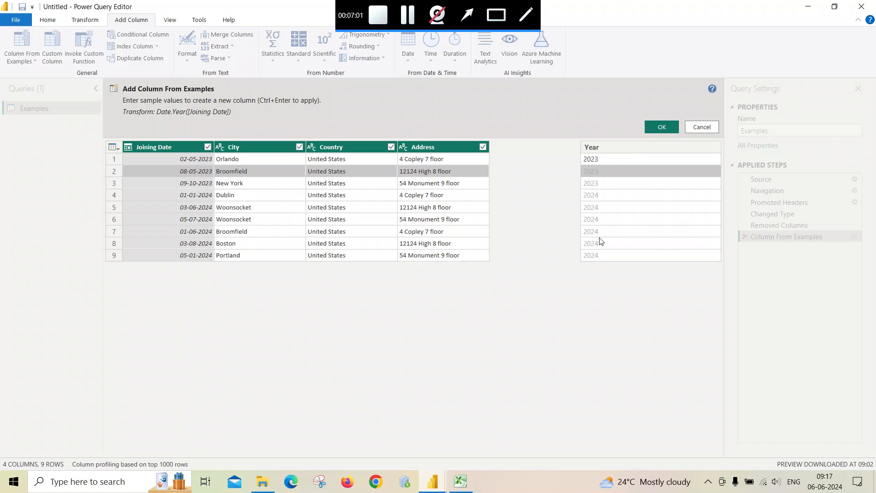
left_click(654, 126)
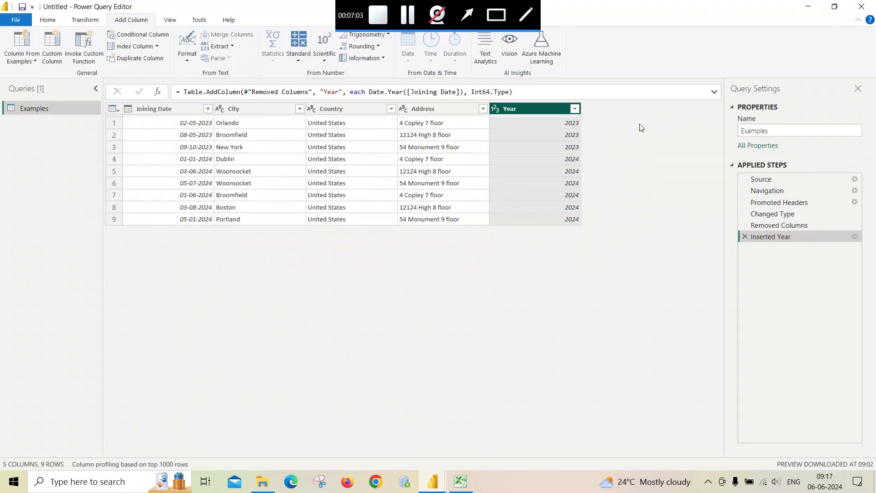
Step: Add a month column from Joining Date using 05 as the example
left_click(22, 43)
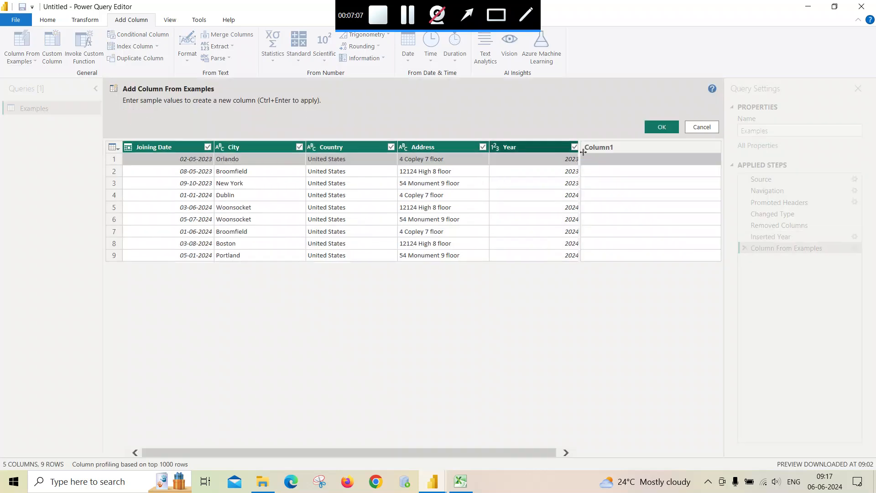
left_click(608, 158)
type("05")
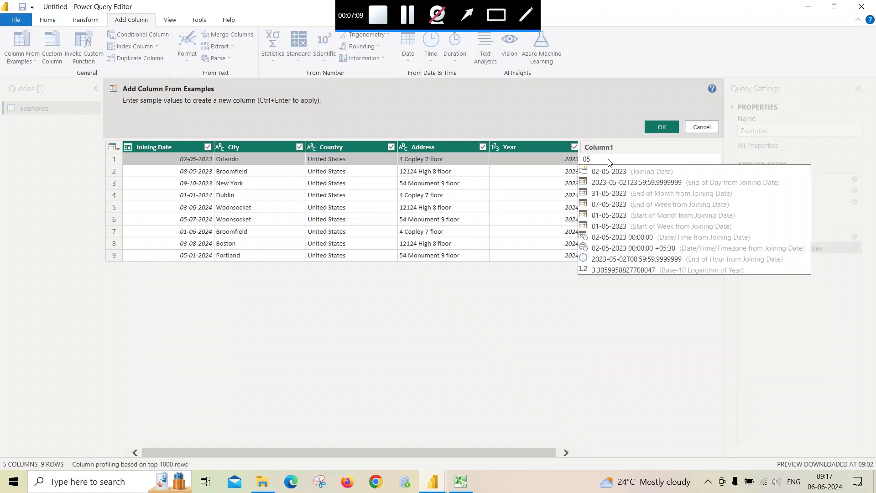
key("Return")
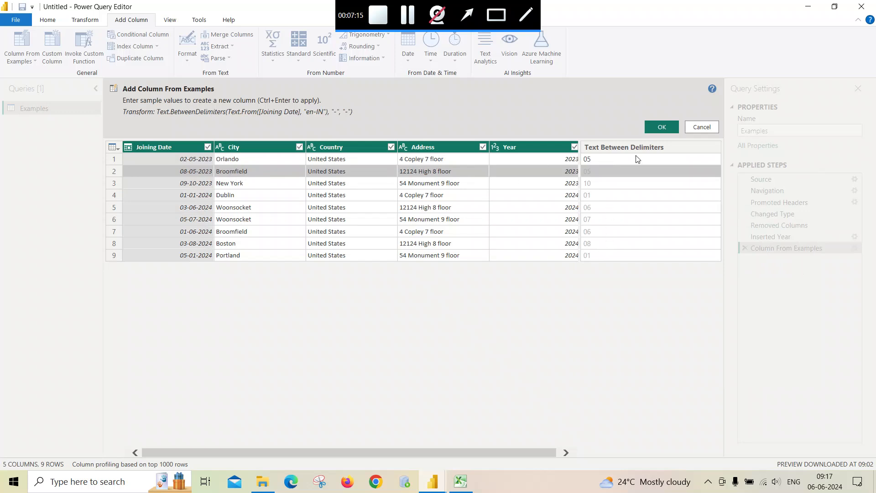
left_click(661, 122)
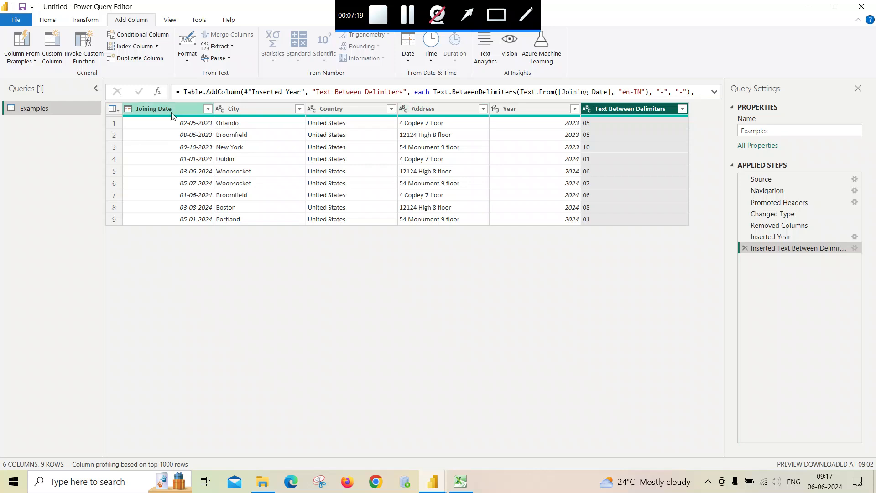
Step: Add a day column from Joining Date using 02 as the example
left_click(152, 109)
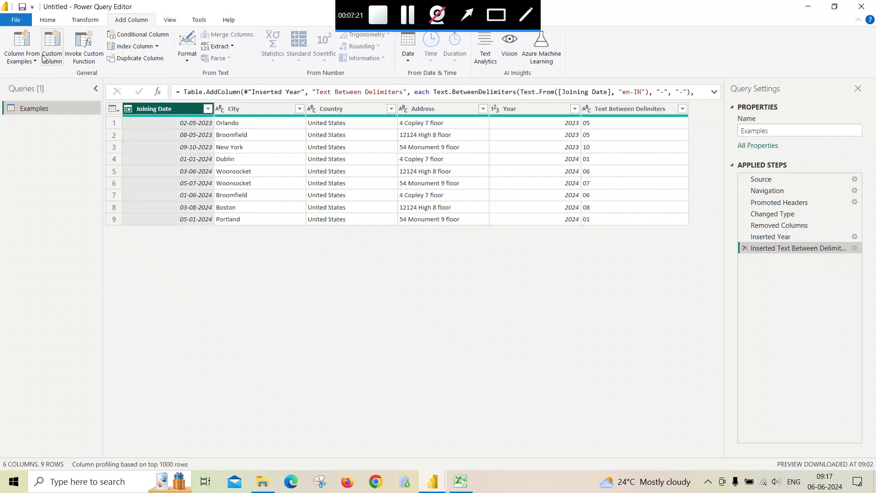
left_click(28, 48)
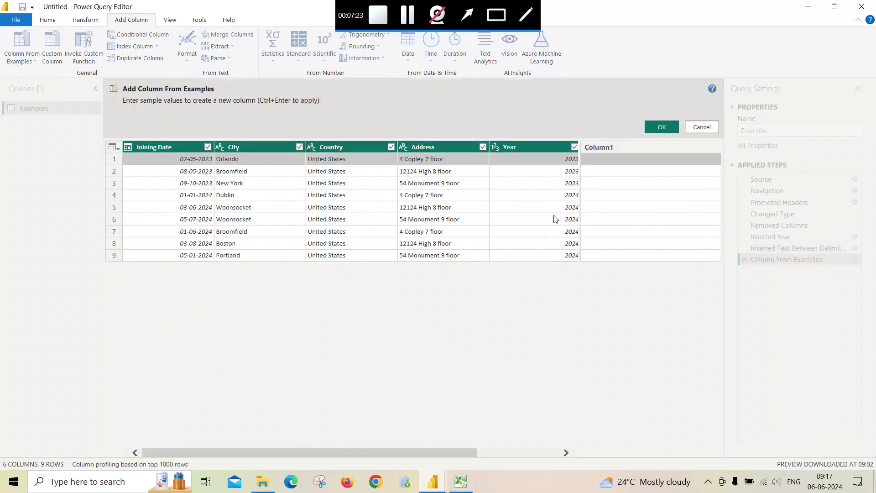
type("02")
key("Return")
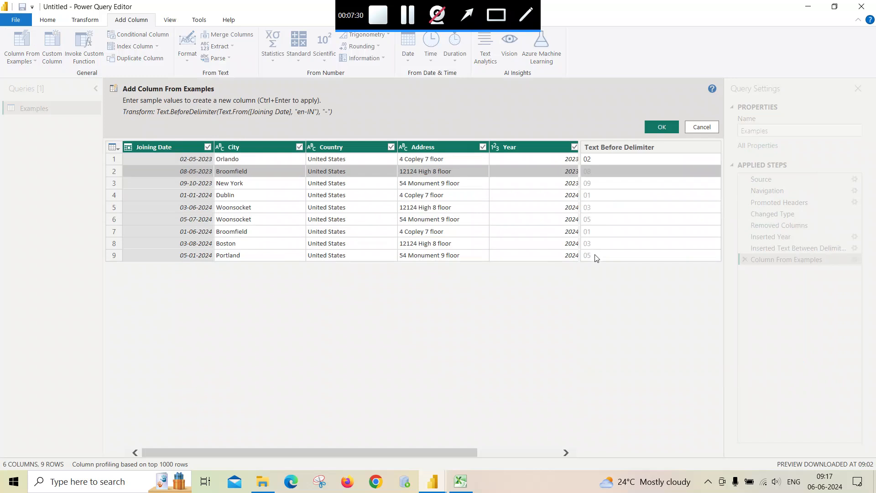
left_click(659, 126)
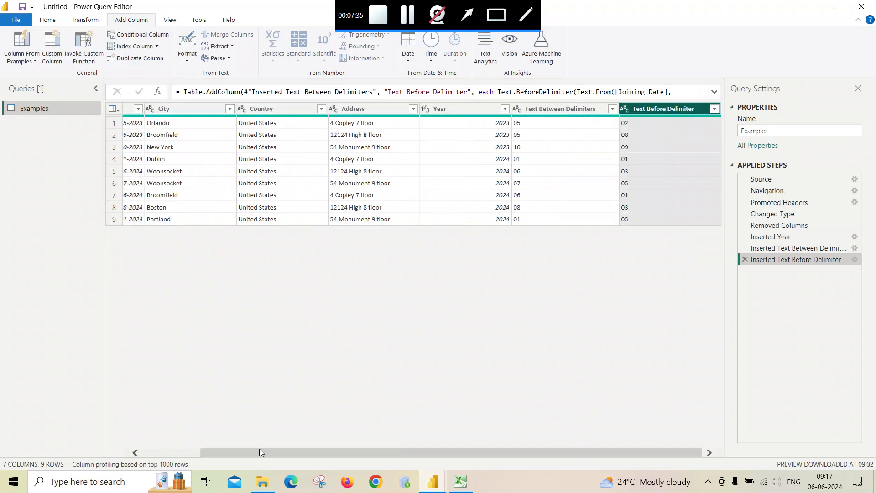
left_click(198, 452)
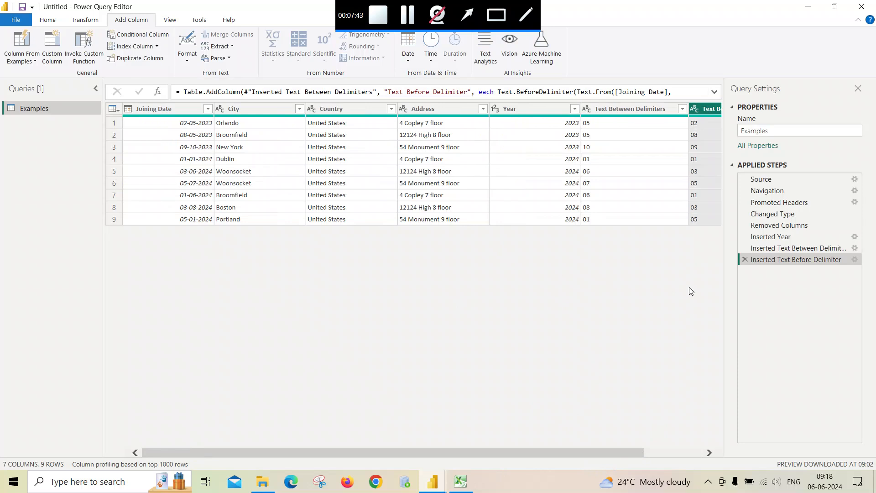
Step: Delete the Inserted Text Before Delimiter, Text Between Delimiters and Year steps, then select City
left_click(745, 259)
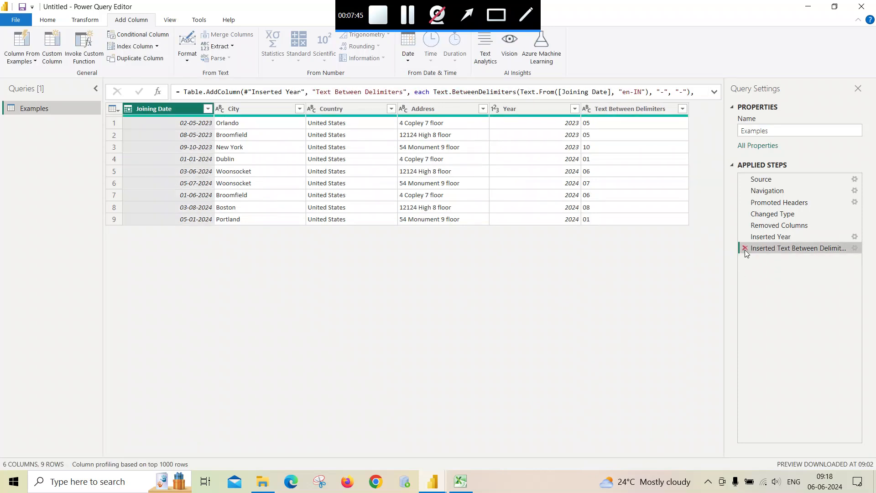
left_click(745, 248)
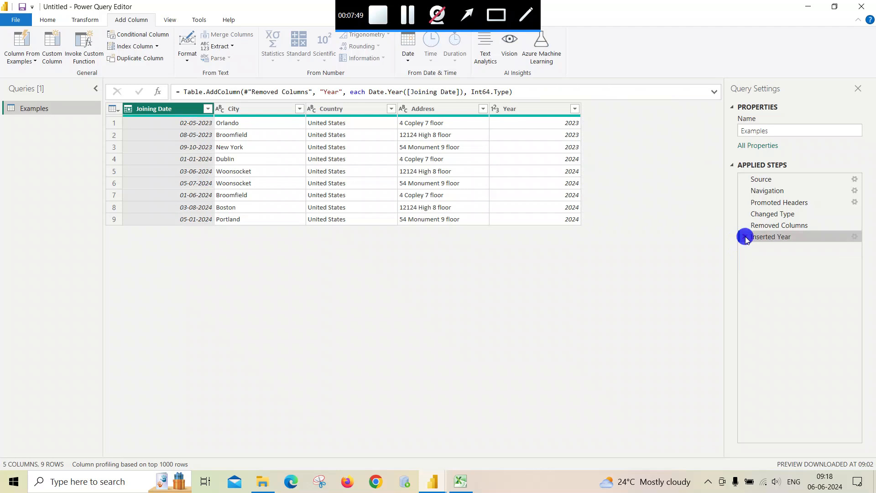
left_click(745, 236)
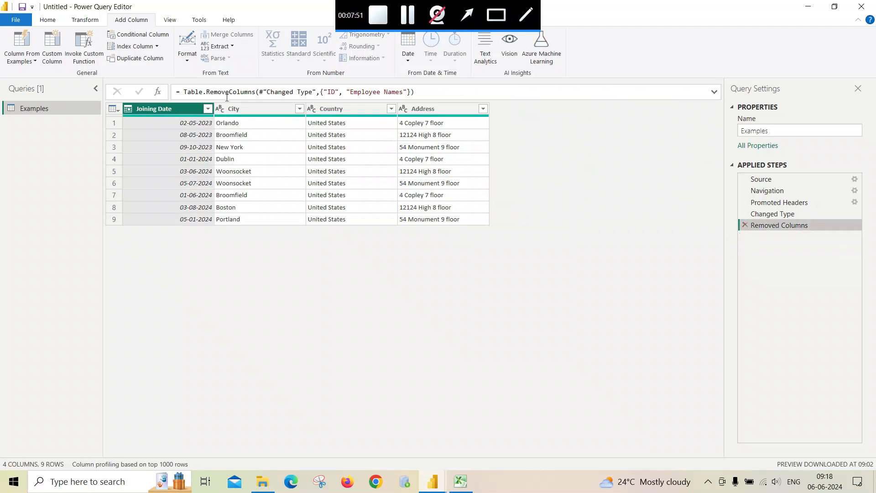
left_click(234, 113)
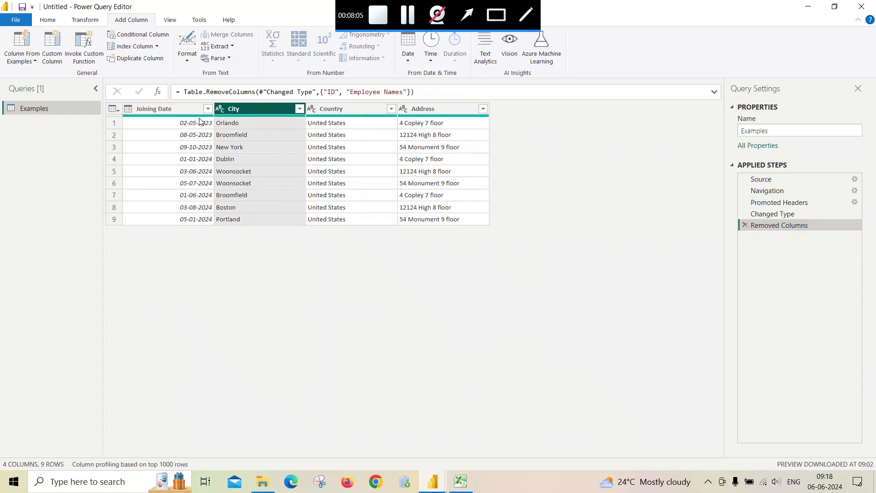
Step: Add a Custom column from examples Orl-Uni and Bro-Uni, joining City's first three letters with -Uni
left_click(25, 40)
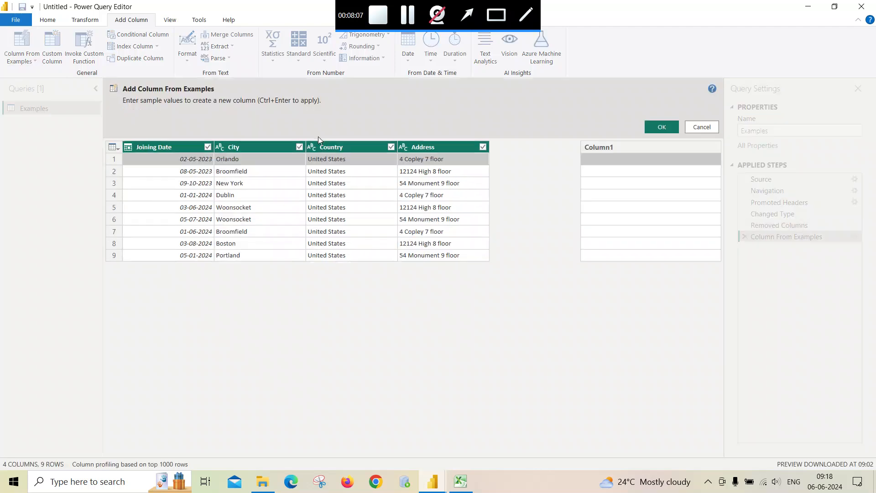
left_click(597, 160)
type("Orl")
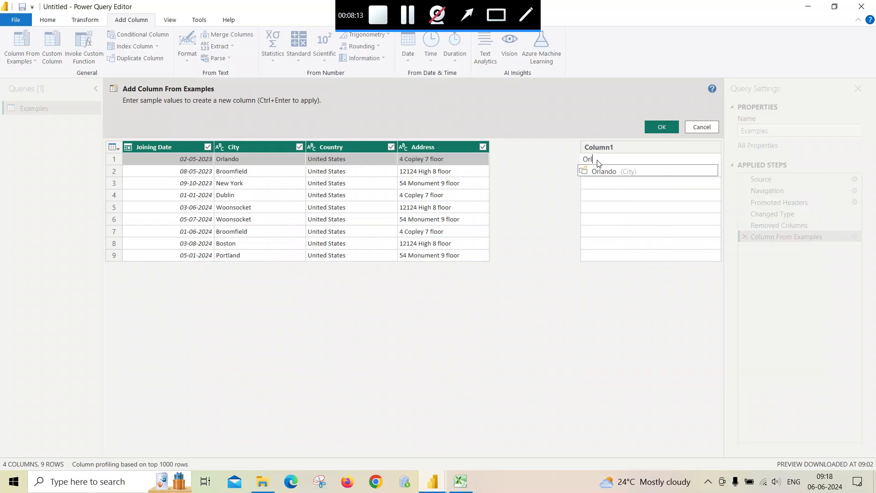
type("-")
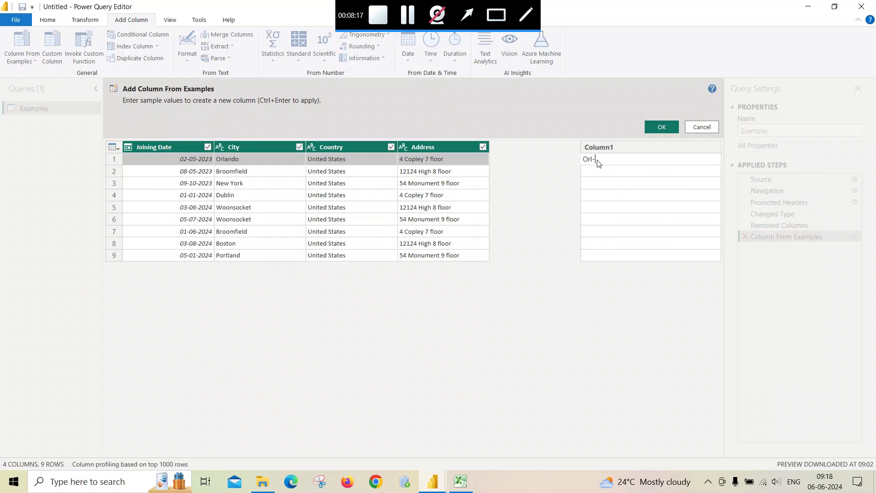
type("Uni")
key("Return")
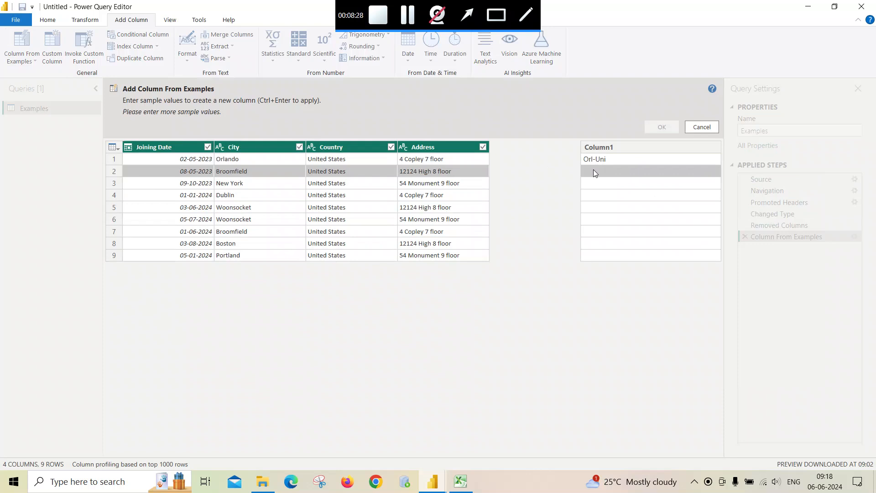
type("B")
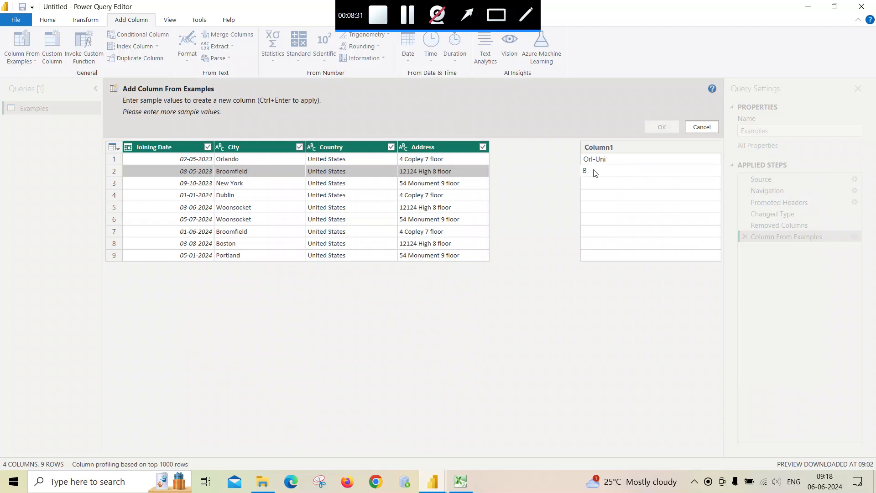
type("ro-Uni")
key("Return")
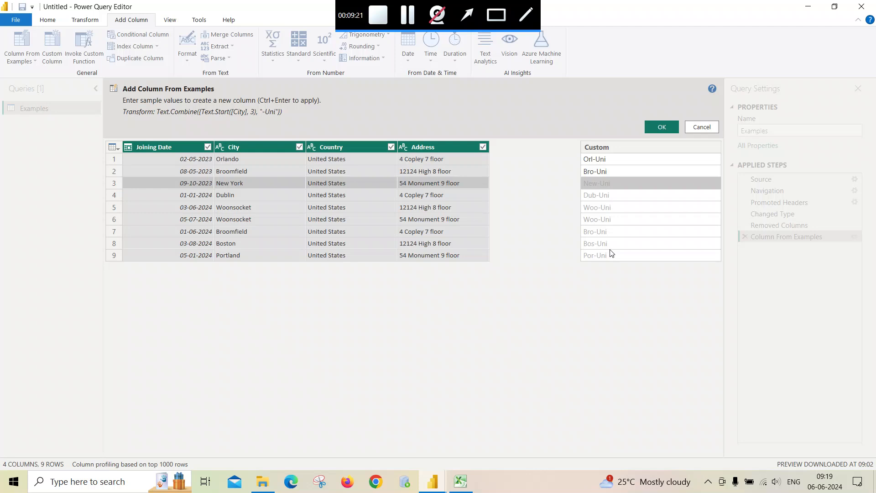
left_click(661, 134)
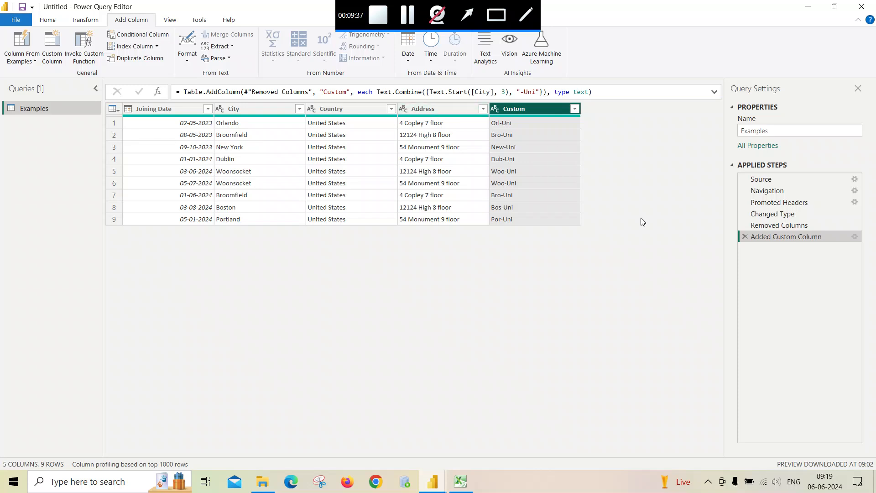
Step: Delete the Added Custom Column step and remove the Joining Date, City and Country columns
left_click(745, 236)
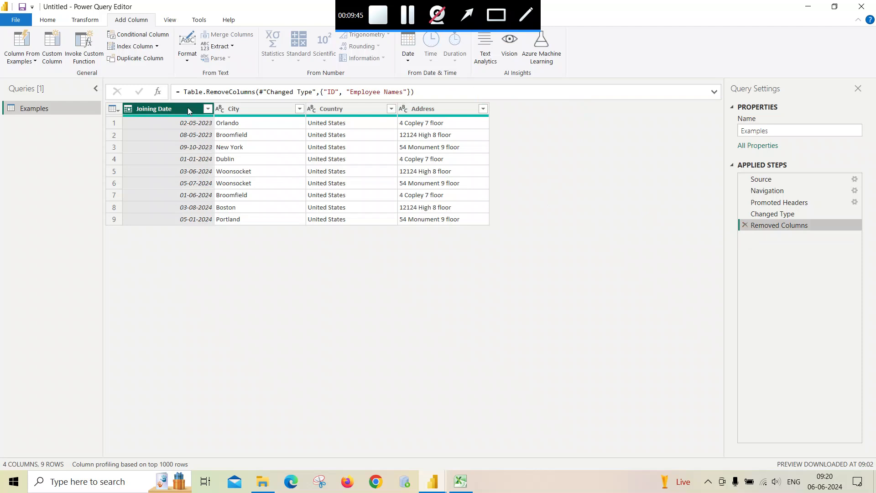
left_click(233, 108, "ctrl")
left_click(329, 111, "ctrl")
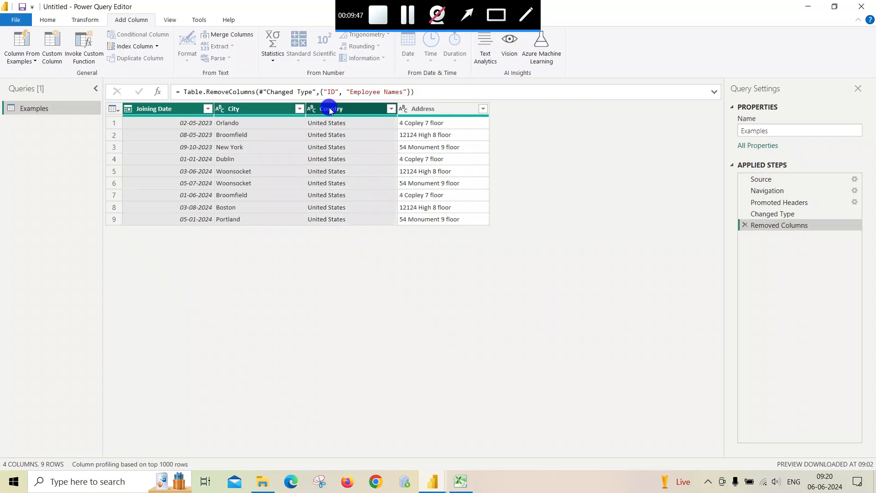
right_click(330, 111)
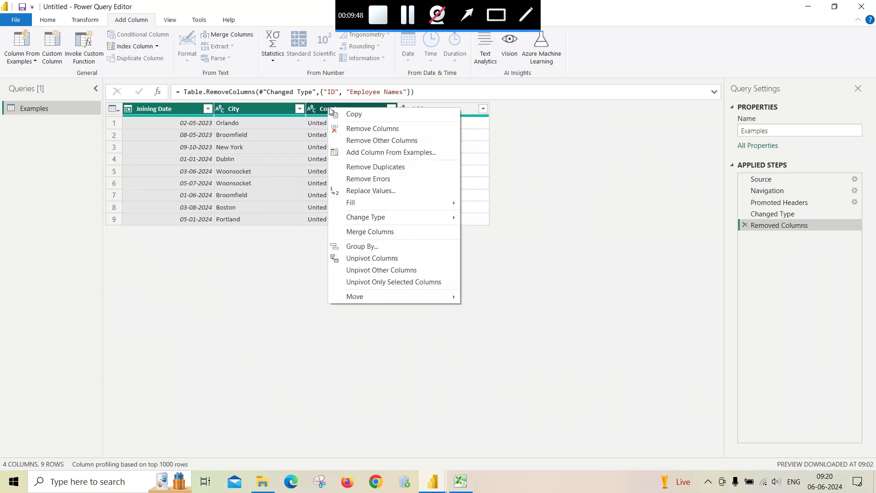
left_click(344, 130)
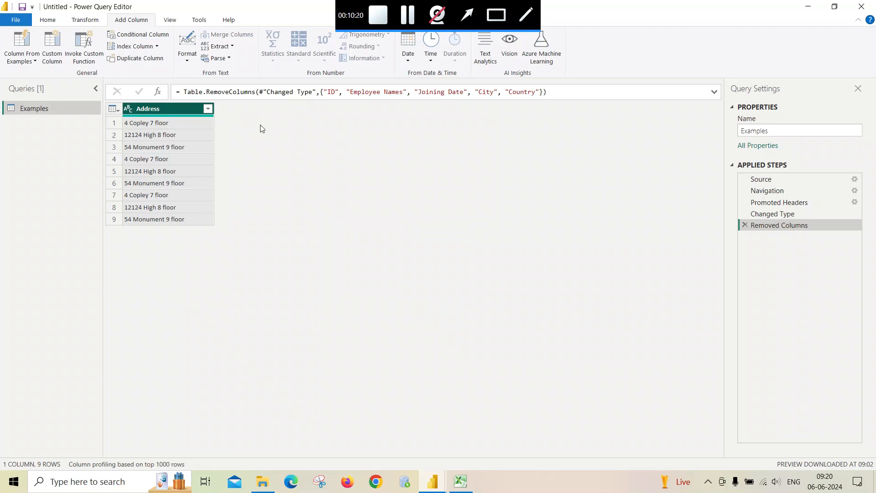
Step: Add a house-number column from the example 4 as Text Before Delimiter
left_click(20, 41)
left_click(588, 163)
type("4")
key("Return")
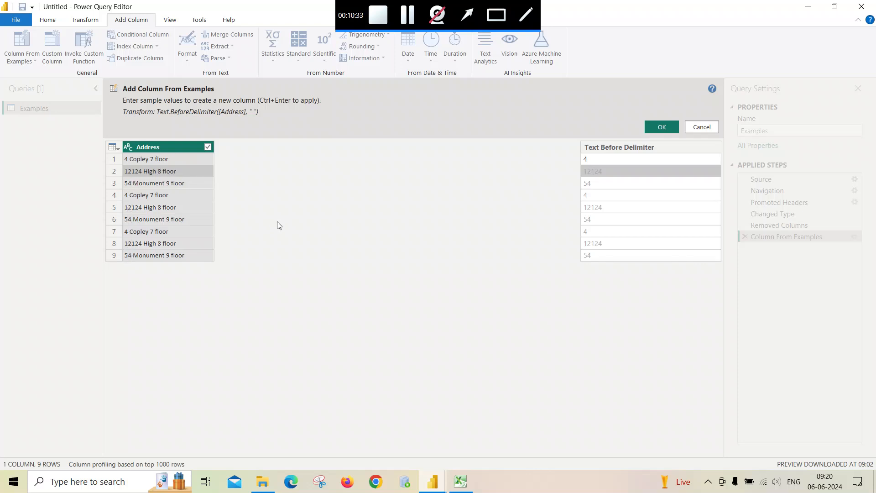
left_click(664, 127)
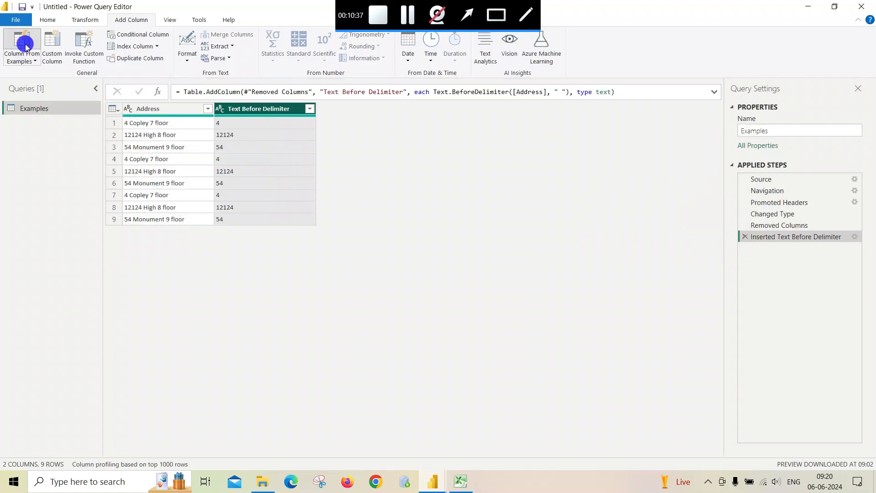
Step: Add a floor-number column from the example 7 as Text Between Delimiters
left_click(26, 46)
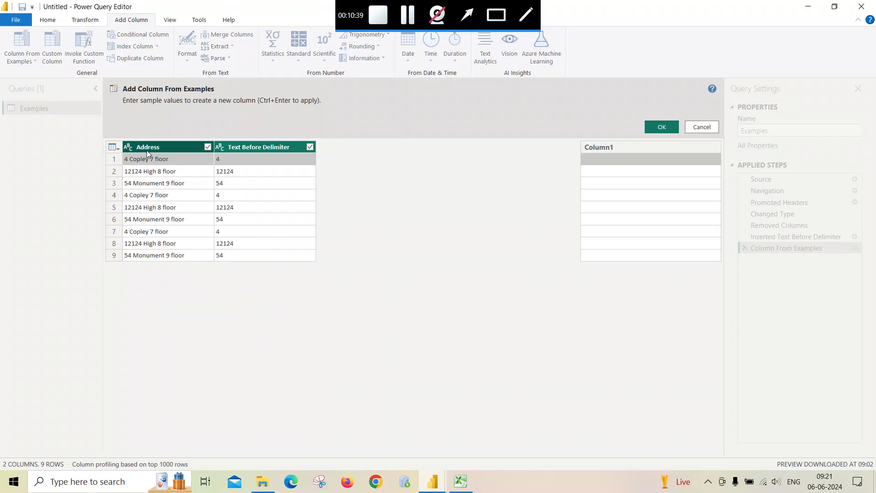
left_click(601, 157)
type("7")
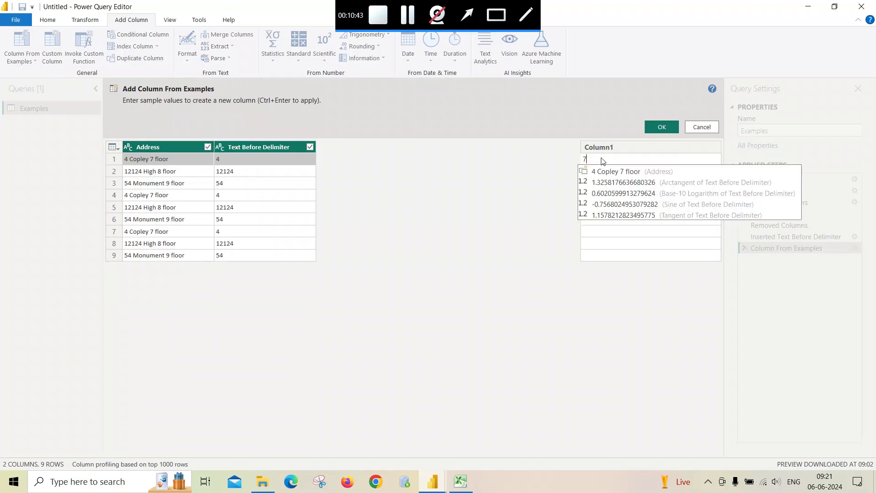
key("Return")
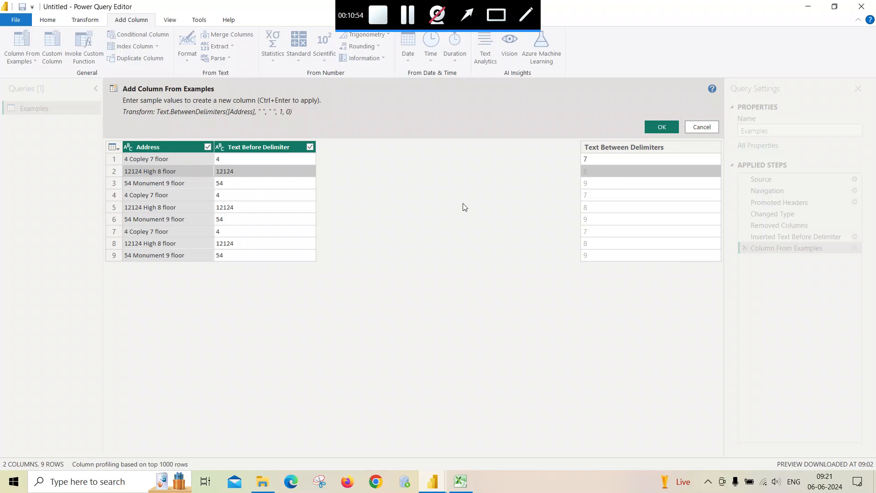
left_click(670, 127)
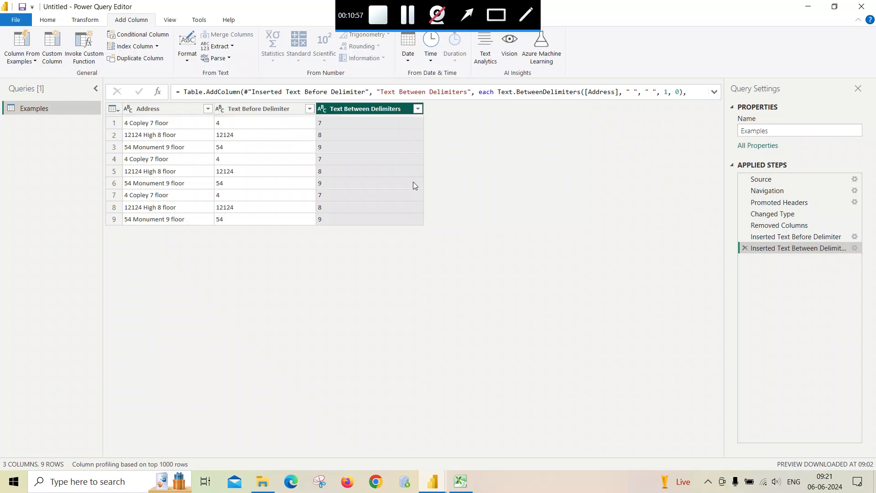
Step: From Address, add a Text After Delimiter column reading 'floor' using the example floor
mouse_move(150, 117)
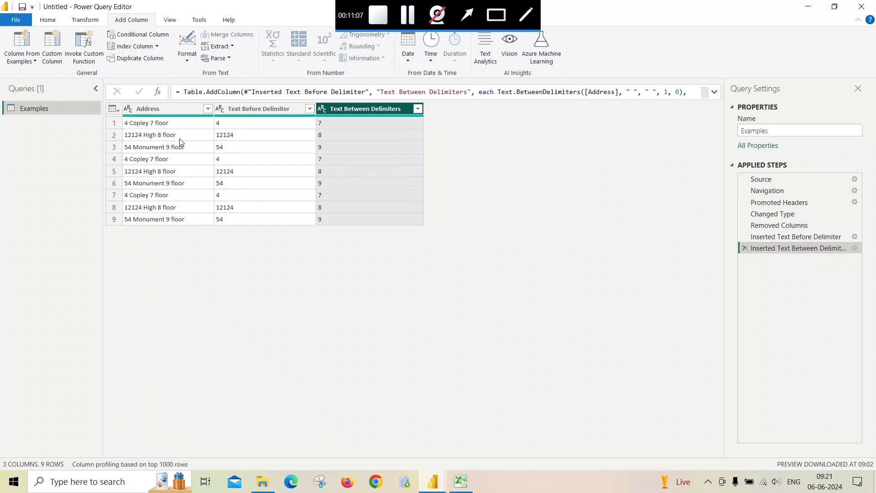
left_click(178, 109)
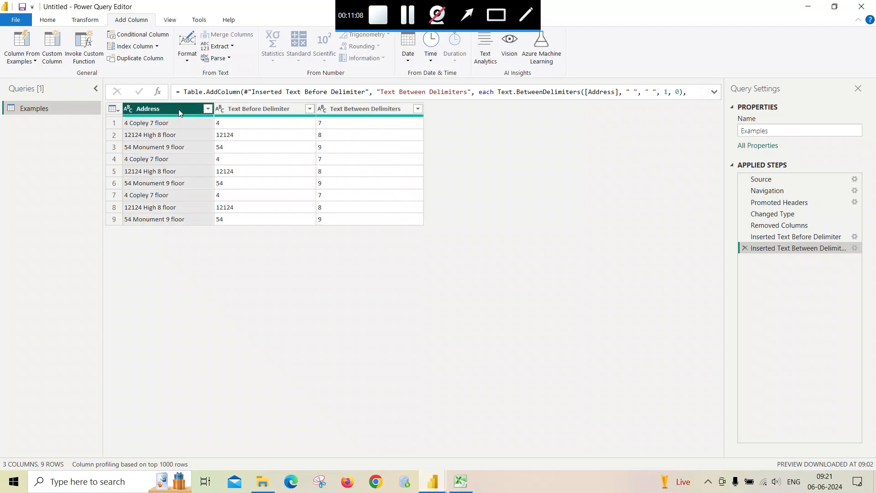
left_click(22, 43)
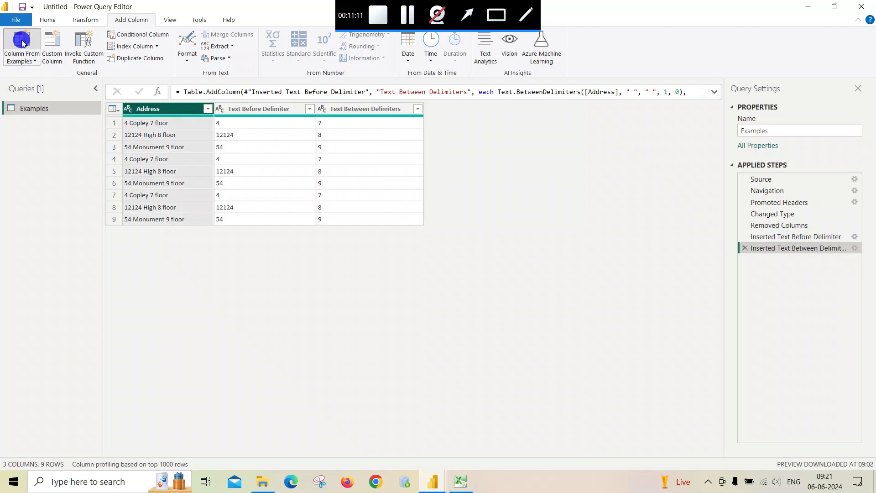
left_click(604, 157)
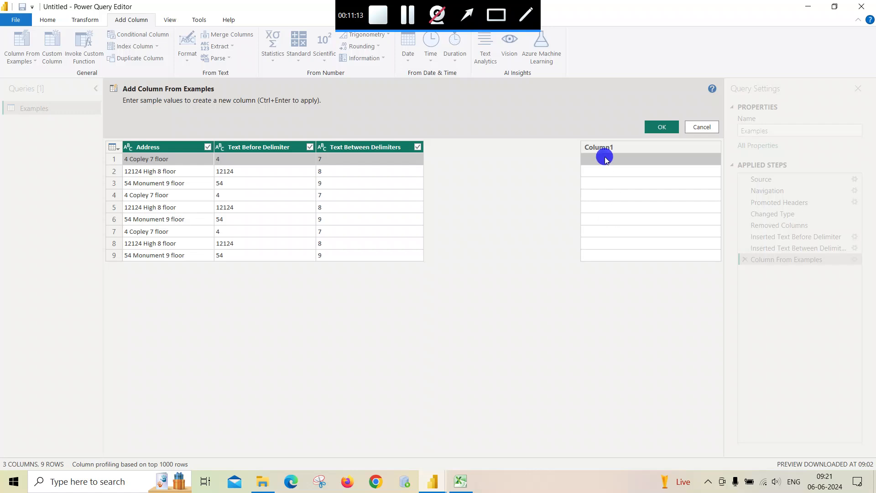
type("floor")
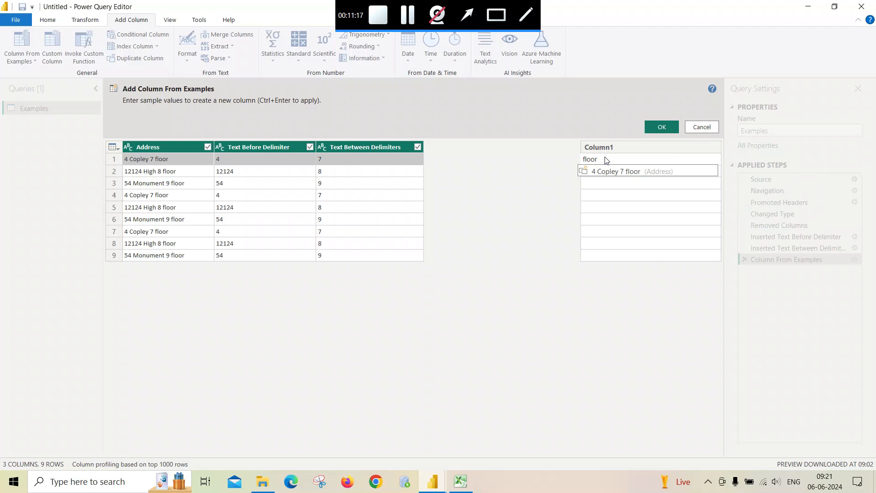
key("Return")
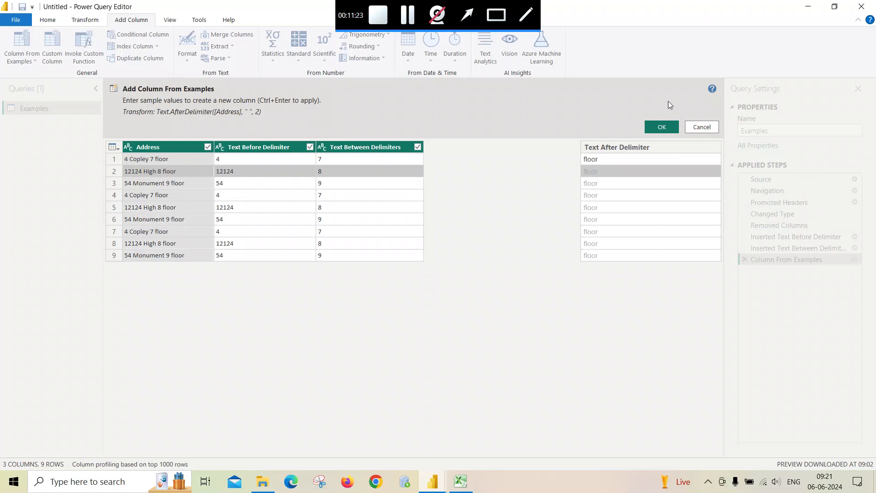
left_click(662, 123)
left_click(662, 123)
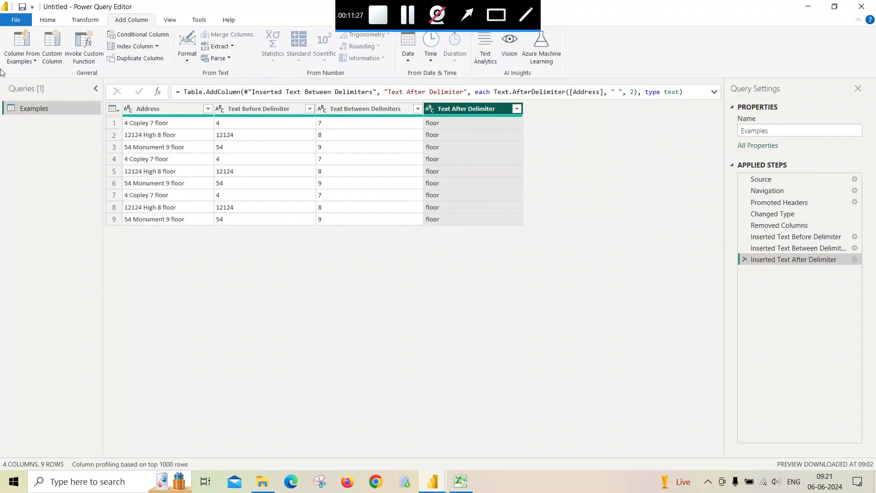
Step: Add a Text Between Delimiters.1 street-name column from the example Copley, giving Copley, High, Monument
left_click(19, 47)
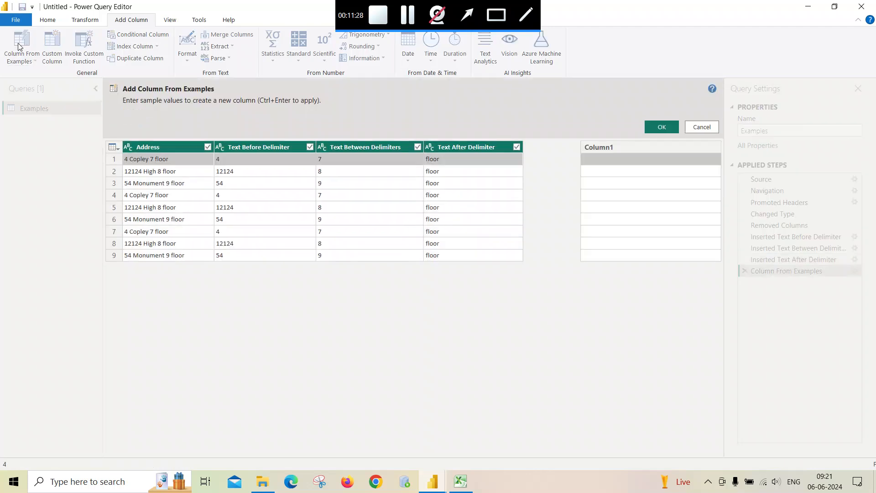
left_click(589, 163)
type("Cop")
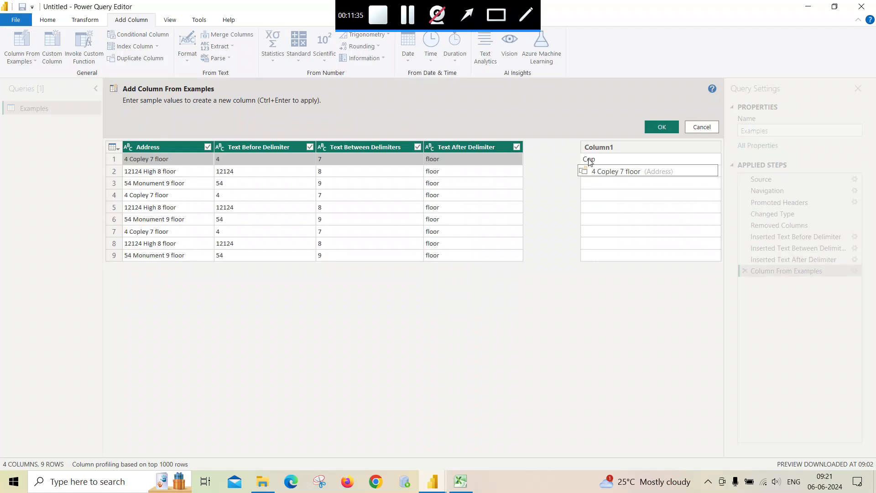
type("ley")
key("Return")
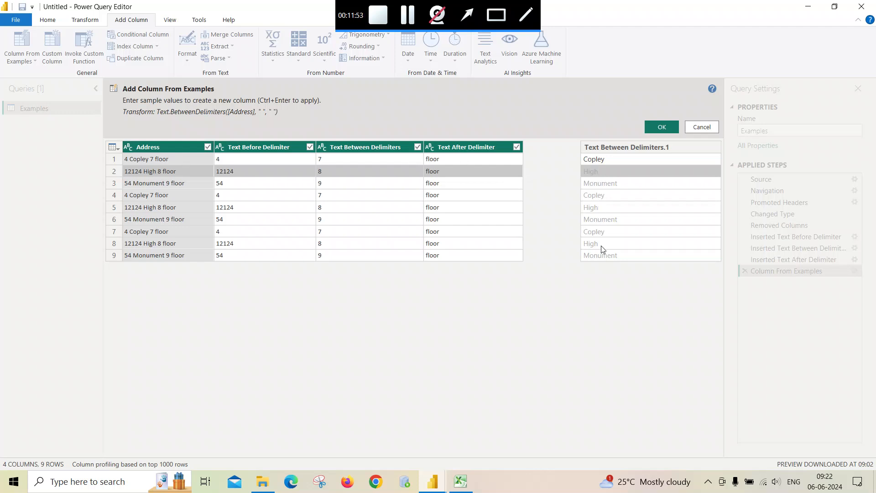
left_click(660, 125)
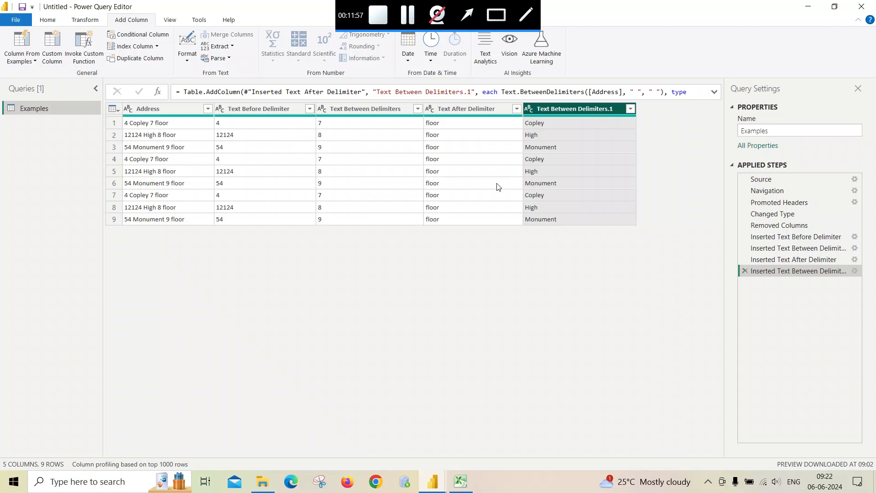